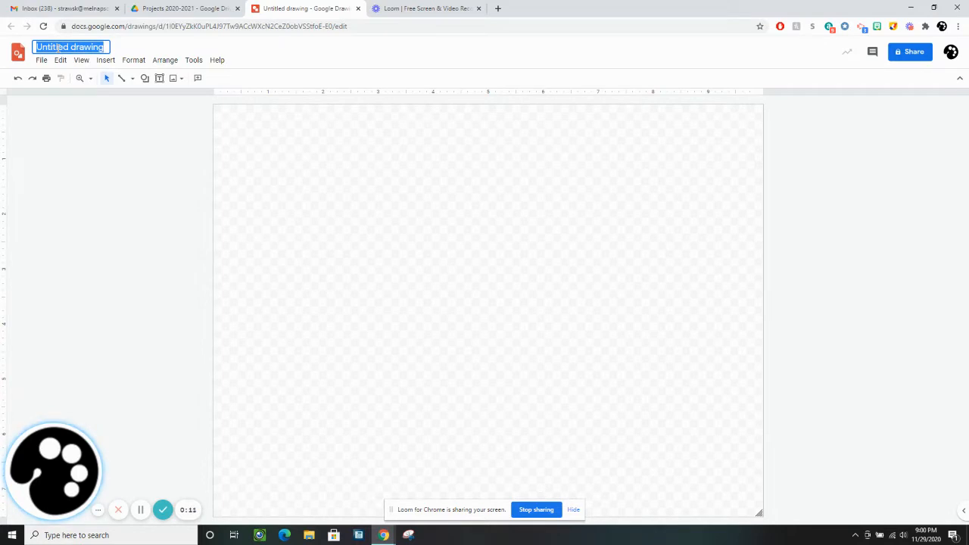
Rename the untitled drawing as Notan.
text(Notan)
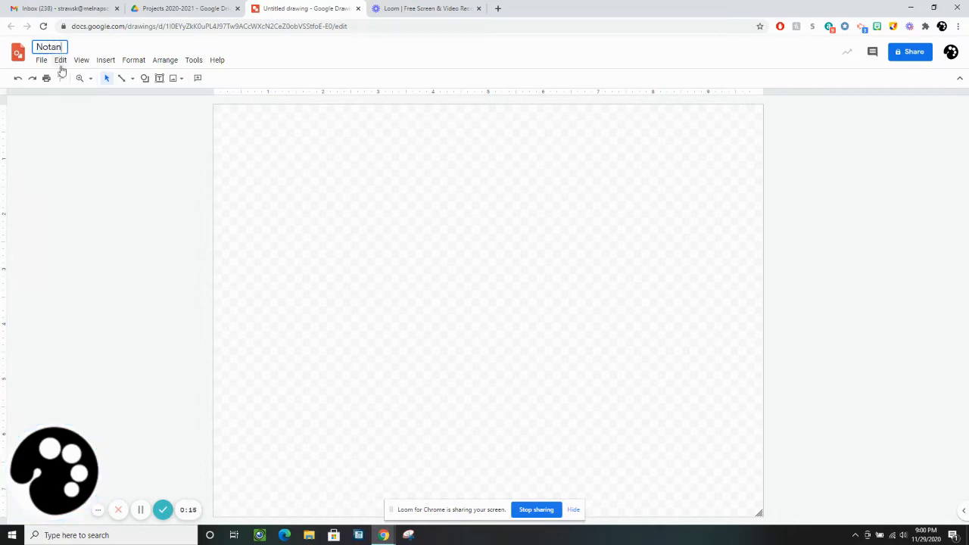
click(87, 152)
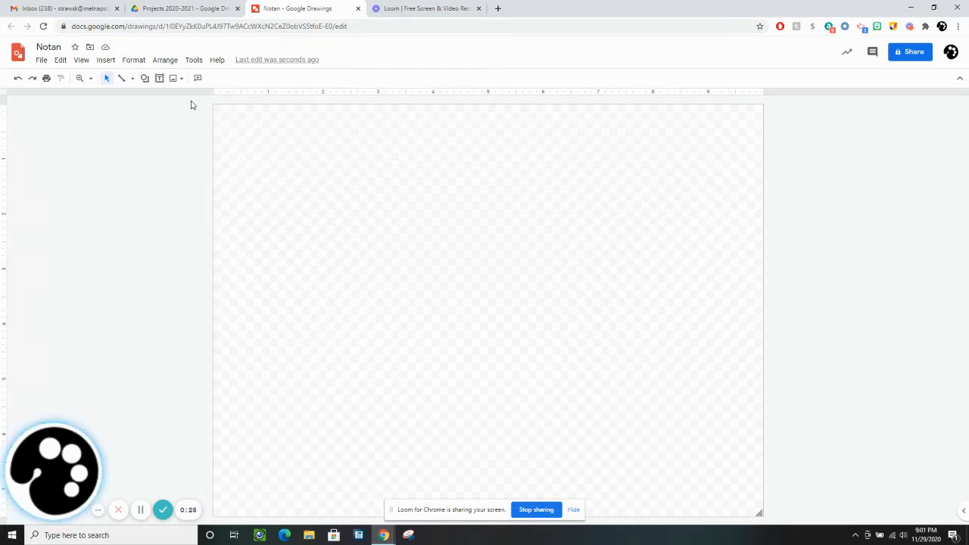
Draw a rectangle that covers the entire canvas as the background.
click(146, 78)
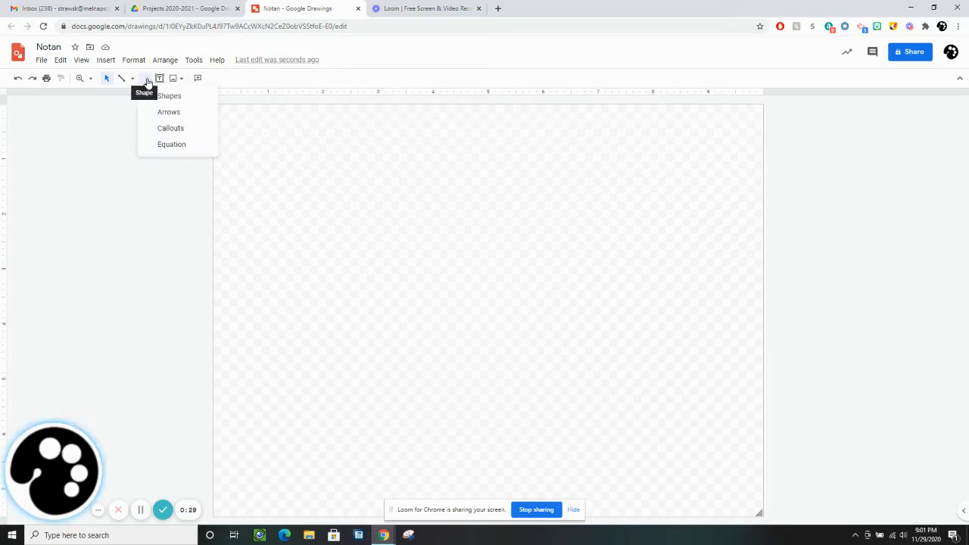
mouse_move(151, 96)
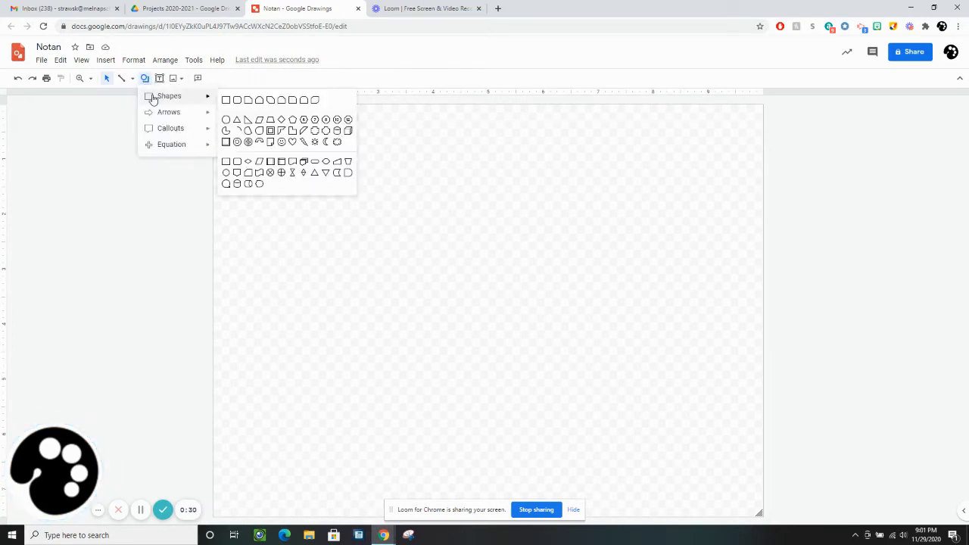
click(226, 100)
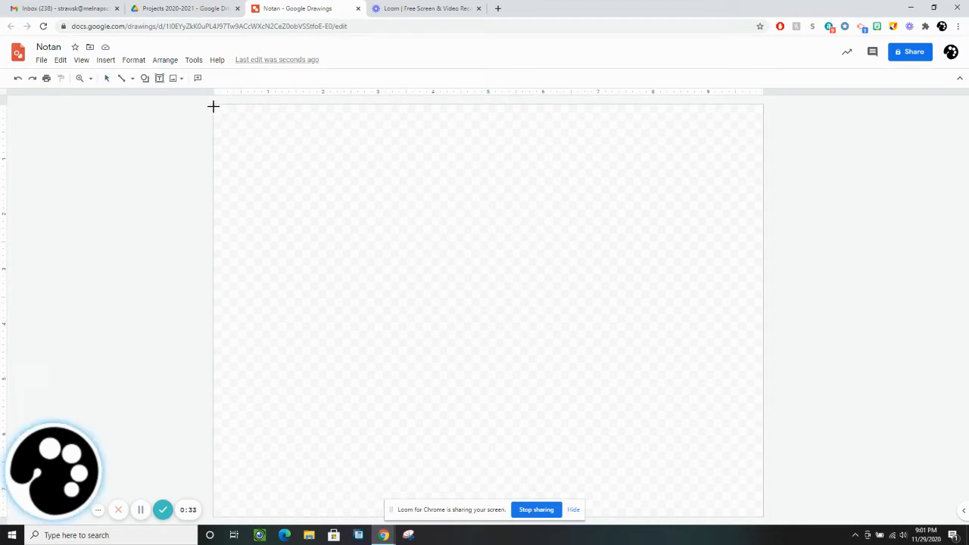
mouse_move(213, 106)
mouse_down()
mouse_move(273, 247)
mouse_move(528, 407)
mouse_move(765, 518)
mouse_up()
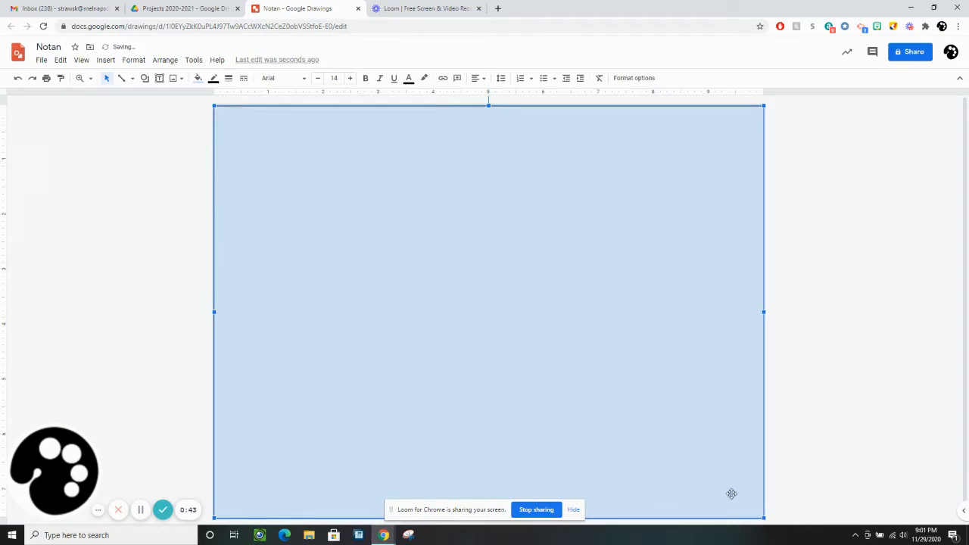
Change the background rectangle's fill to a light red from the fourth row of solid colours.
click(198, 79)
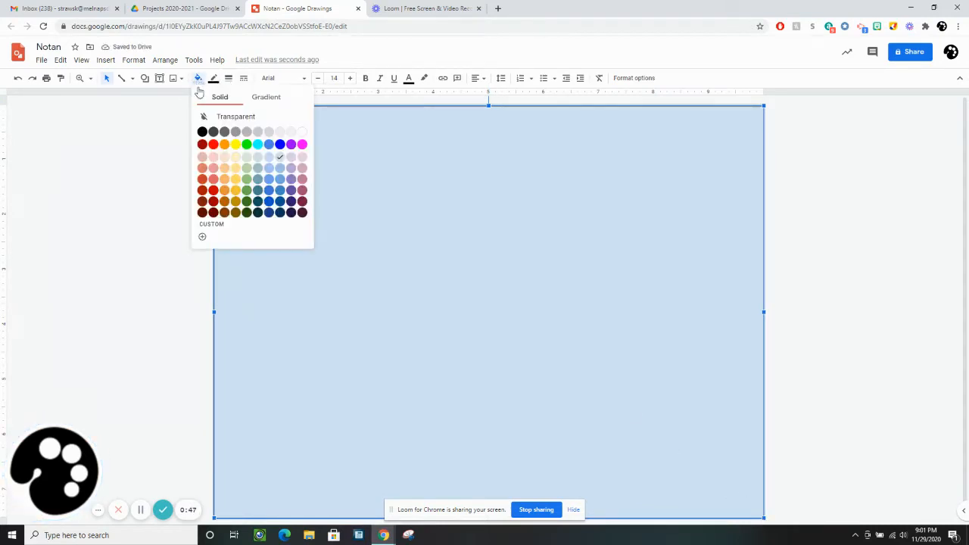
click(302, 132)
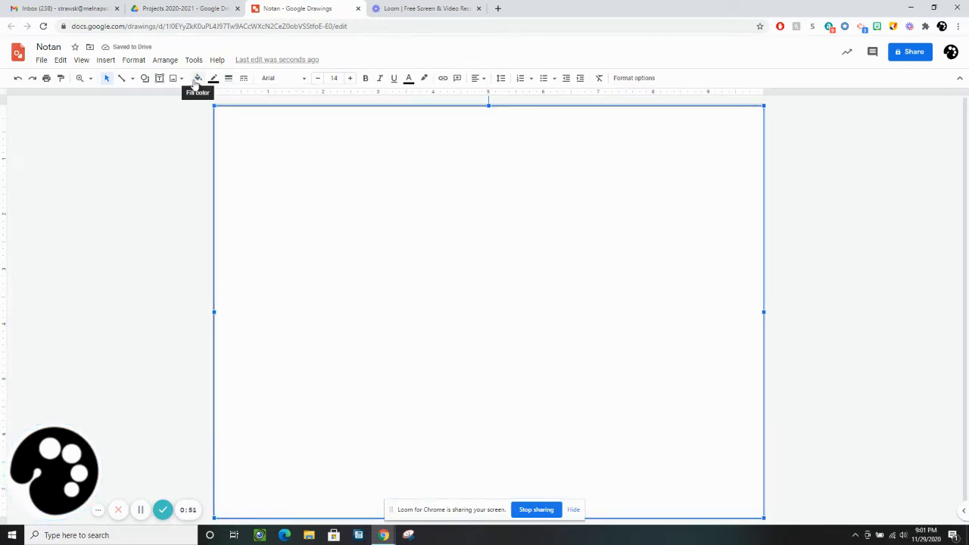
click(197, 80)
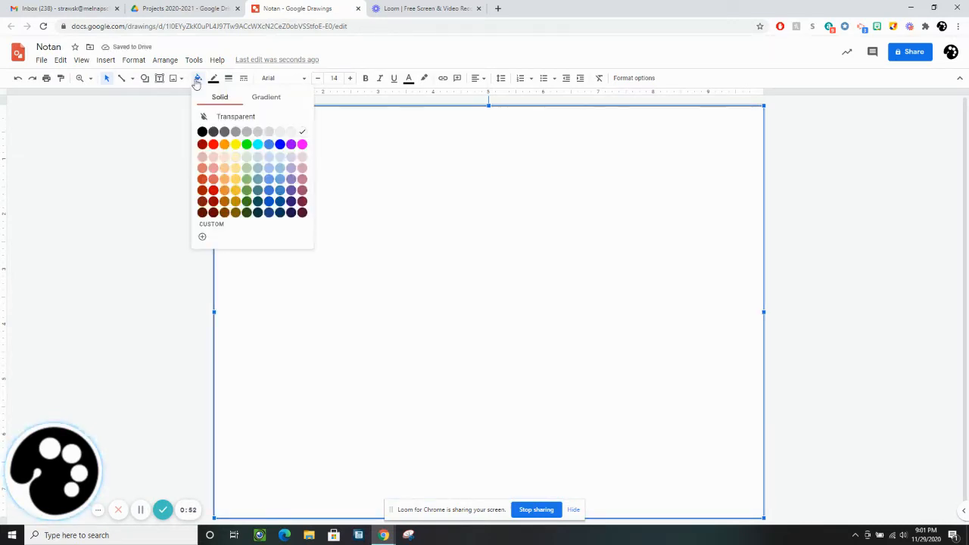
click(214, 168)
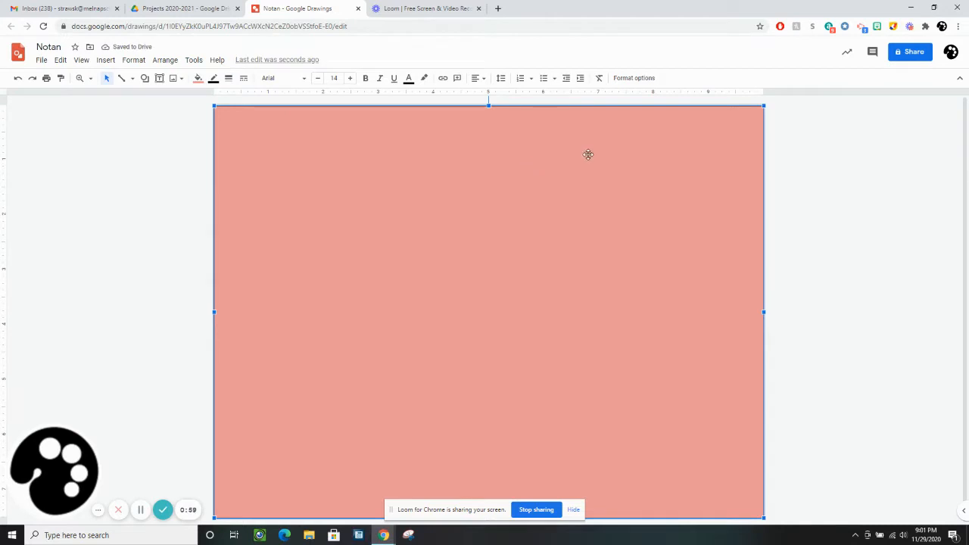
click(813, 145)
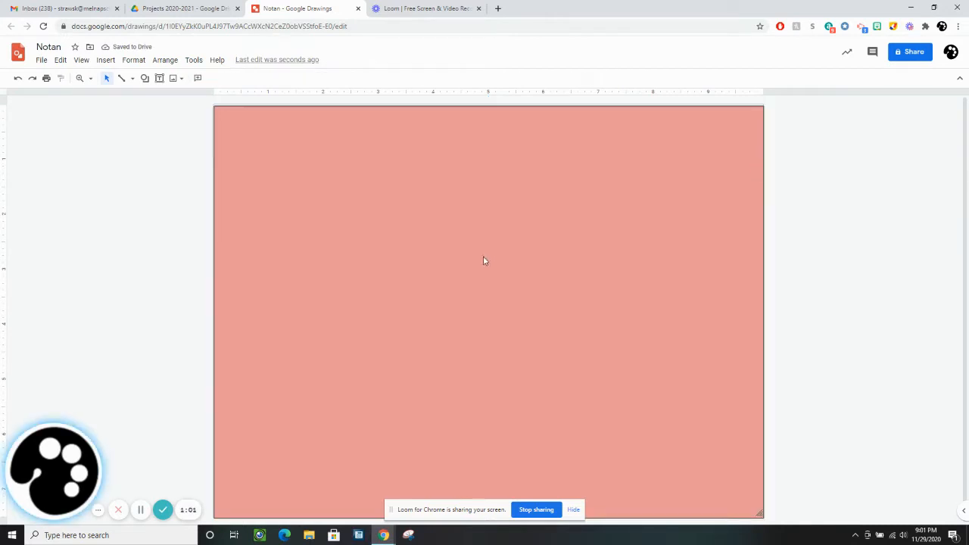
Draw a square about 2.8 inches wide and centre it horizontally and vertically on the background rectangle.
click(144, 78)
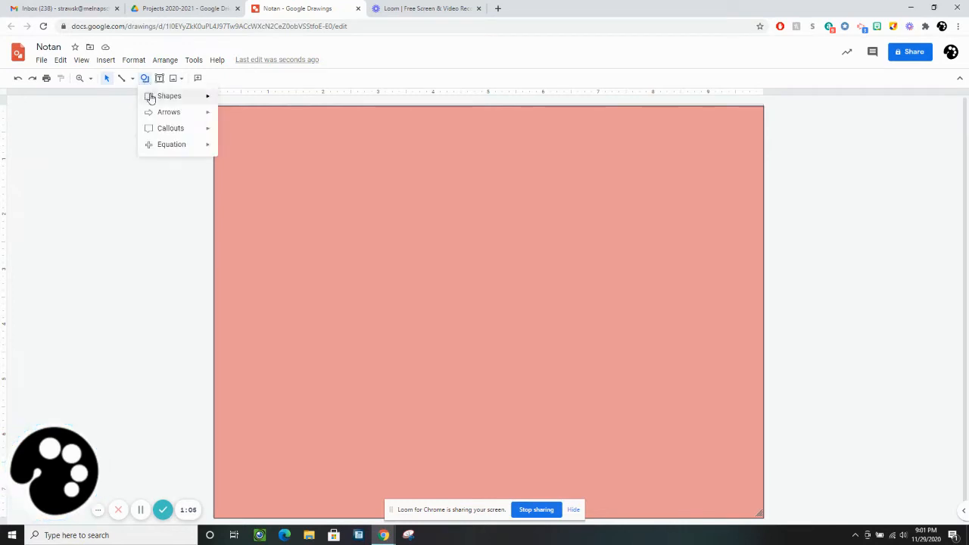
mouse_move(214, 102)
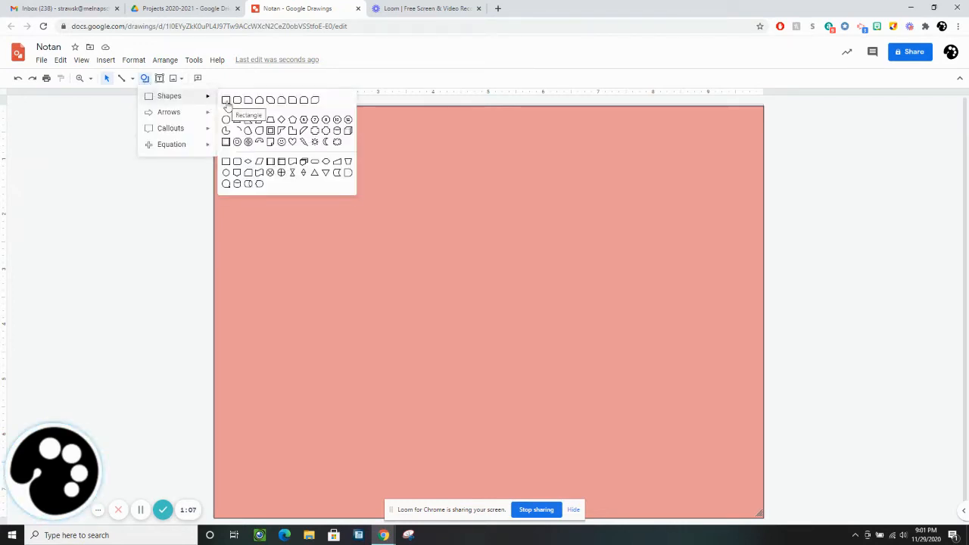
click(226, 100)
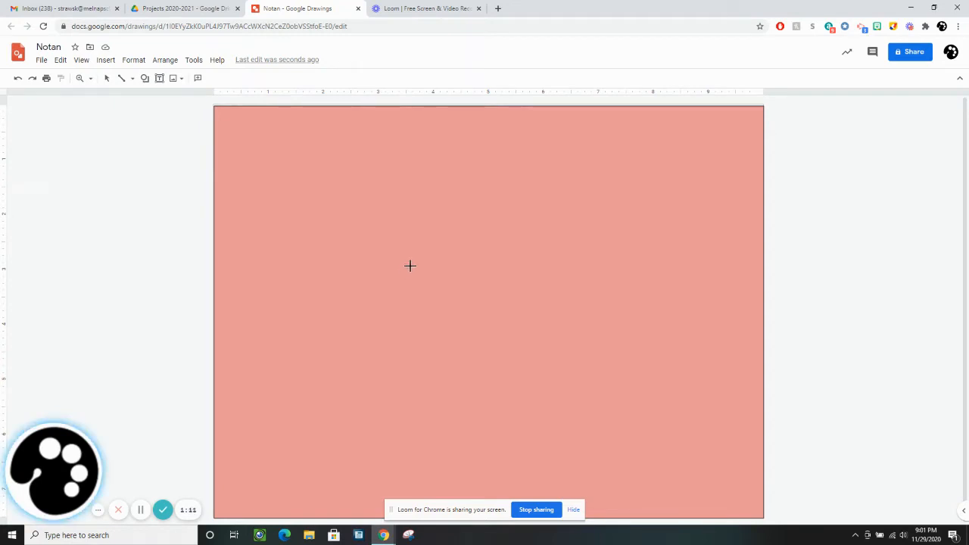
drag(404, 241, 558, 355)
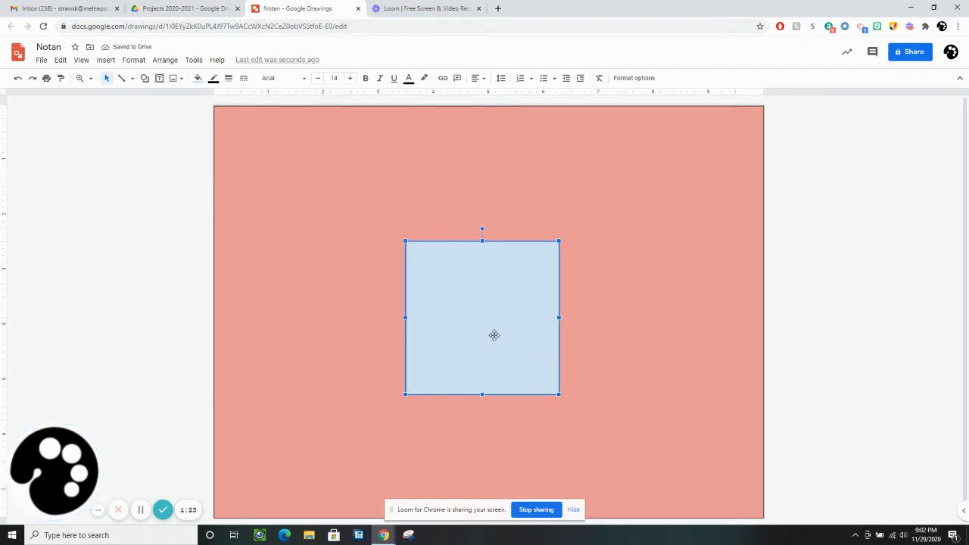
mouse_move(493, 335)
mouse_down()
mouse_move(496, 322)
mouse_move(497, 344)
mouse_move(496, 328)
mouse_up()
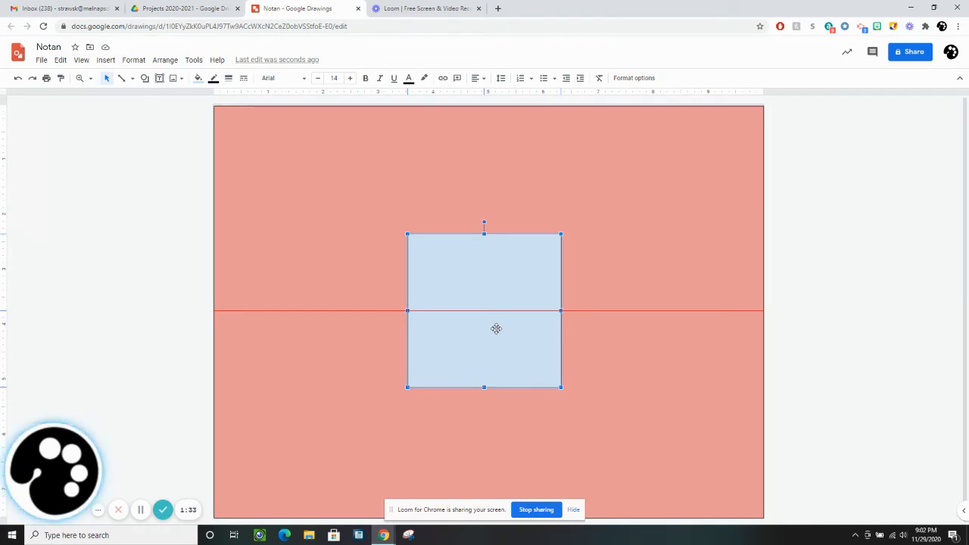
mouse_move(496, 328)
mouse_down()
mouse_move(484, 326)
mouse_move(503, 331)
mouse_up()
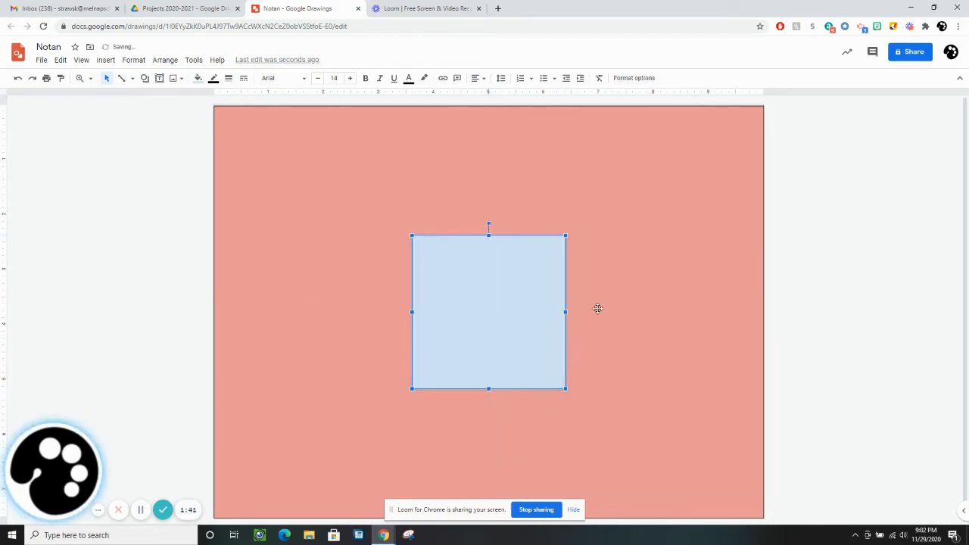
Fill the central square with solid black.
click(635, 279)
click(465, 294)
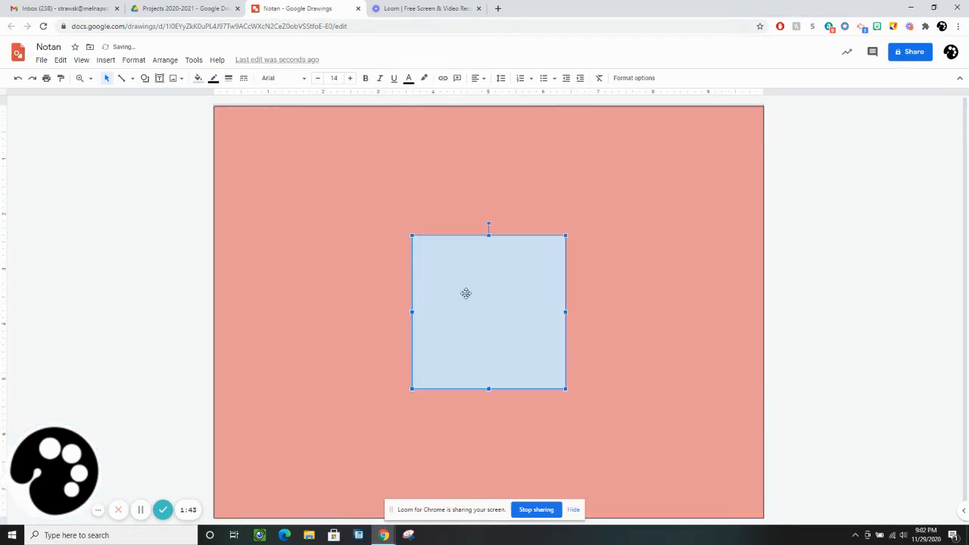
click(198, 79)
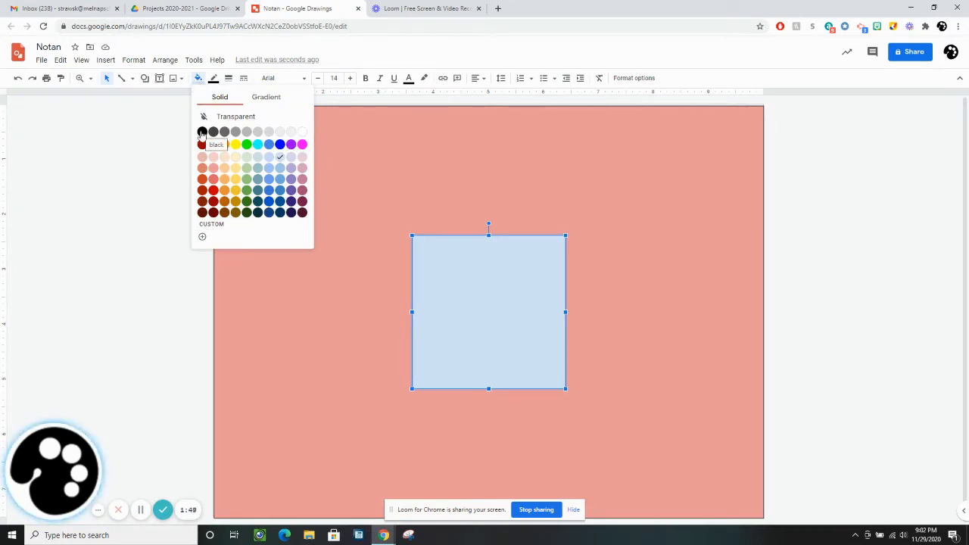
click(202, 133)
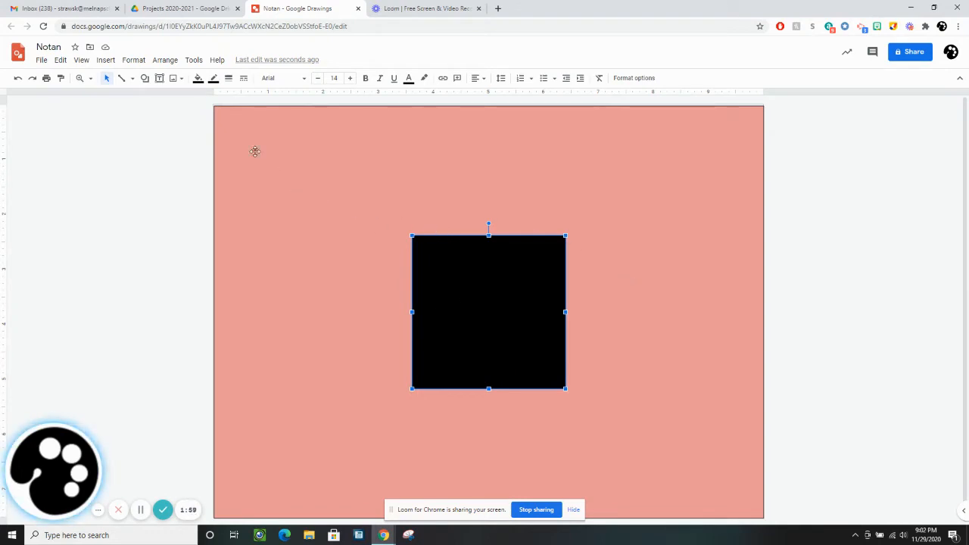
Draw a triangle about 0.7 inches wide standing inside the middle of the square's bottom edge and fill it white.
click(340, 208)
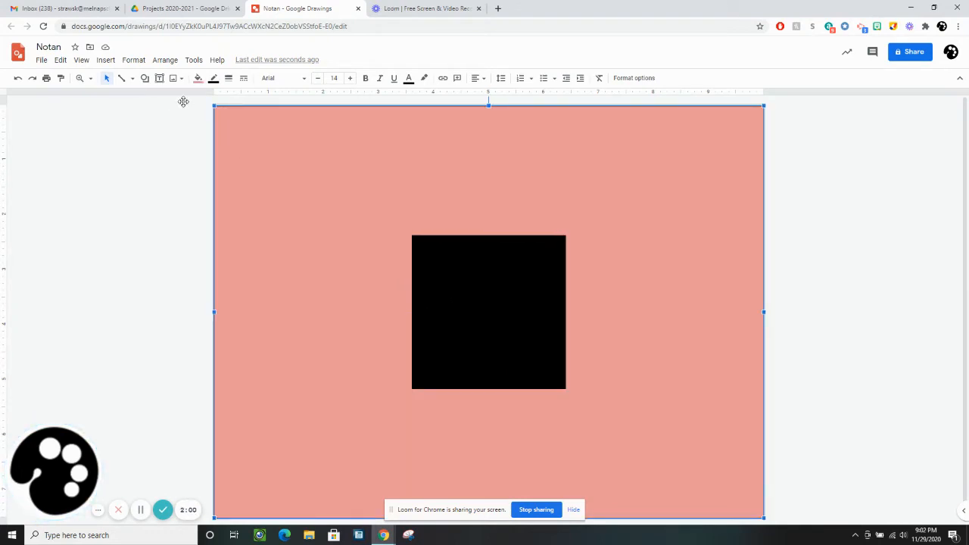
click(145, 78)
mouse_move(152, 96)
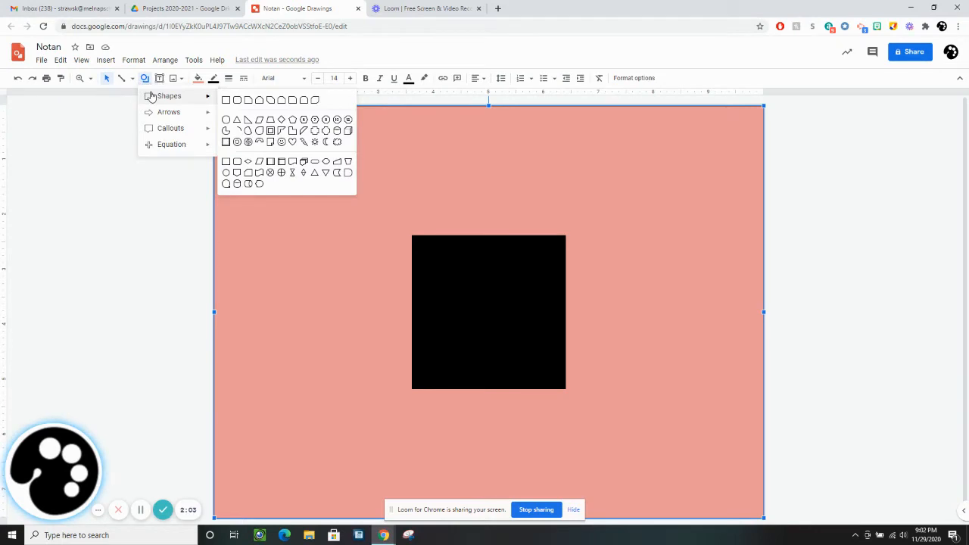
click(237, 121)
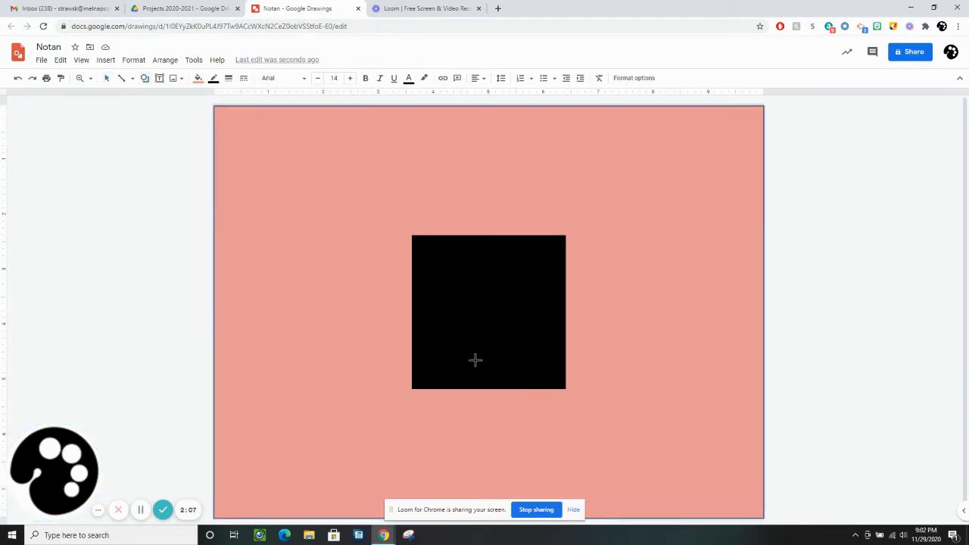
drag(469, 343, 508, 388)
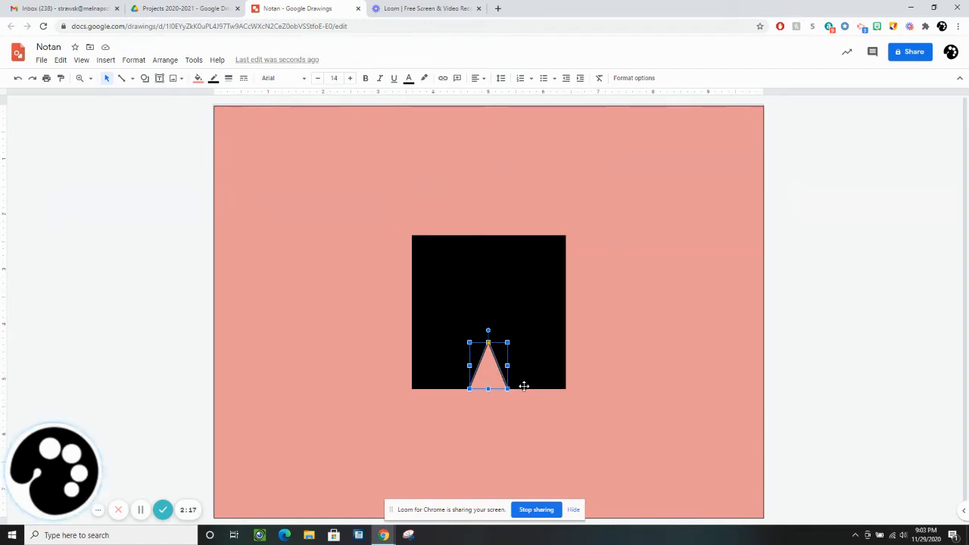
click(197, 78)
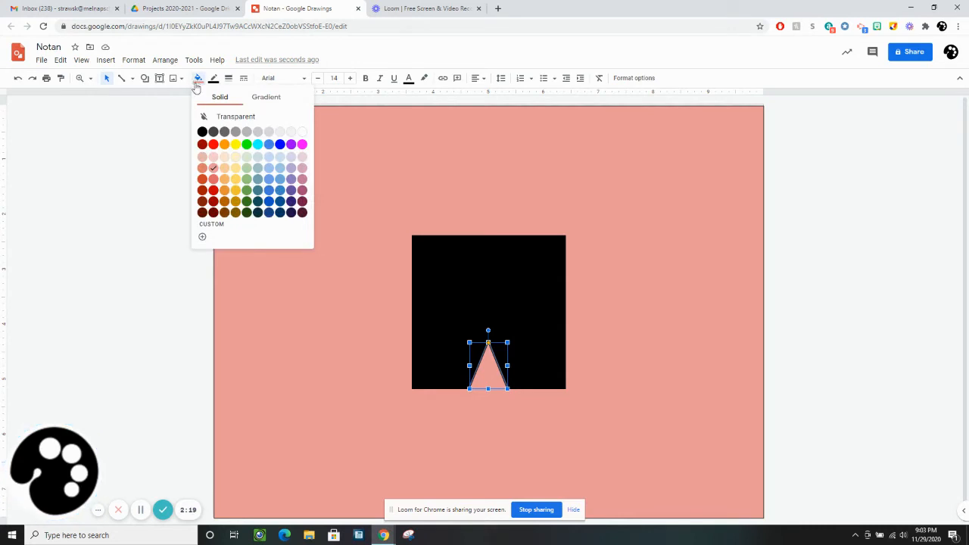
click(303, 132)
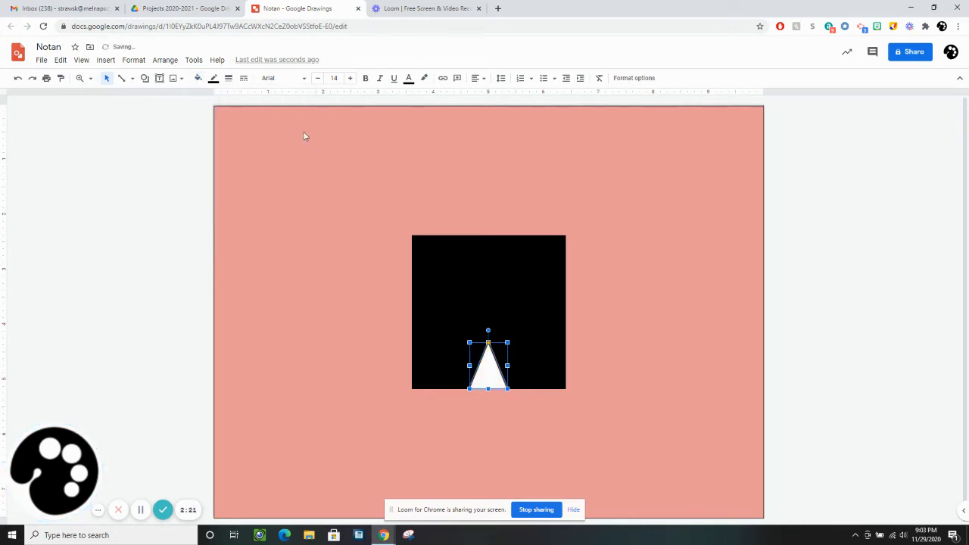
Duplicate the white triangle and place the copy just outside the square's lower right corner.
right_click(491, 367)
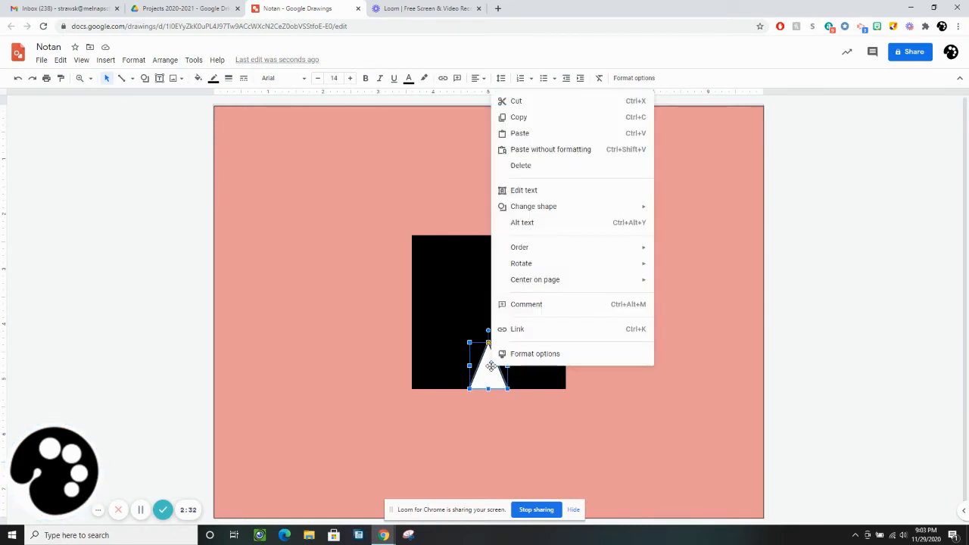
click(545, 117)
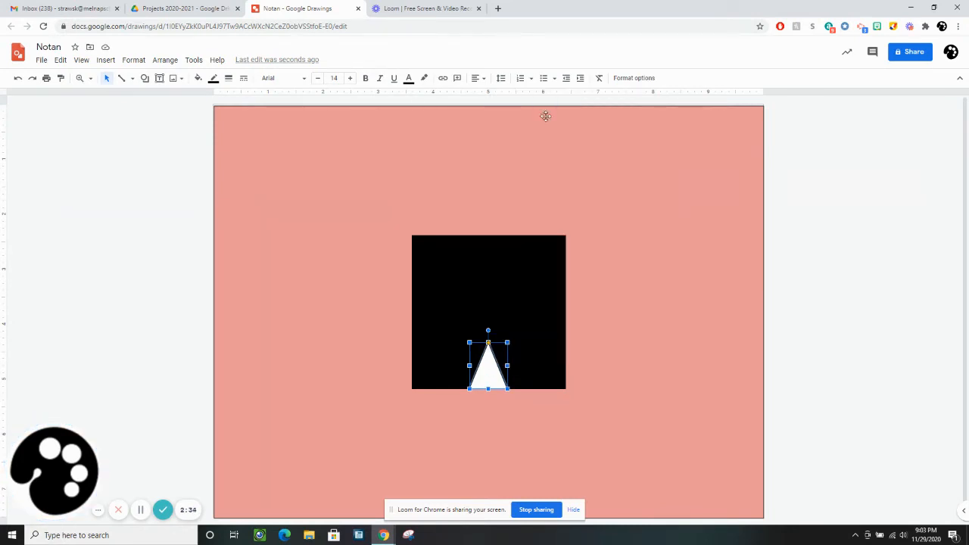
right_click(492, 369)
click(545, 138)
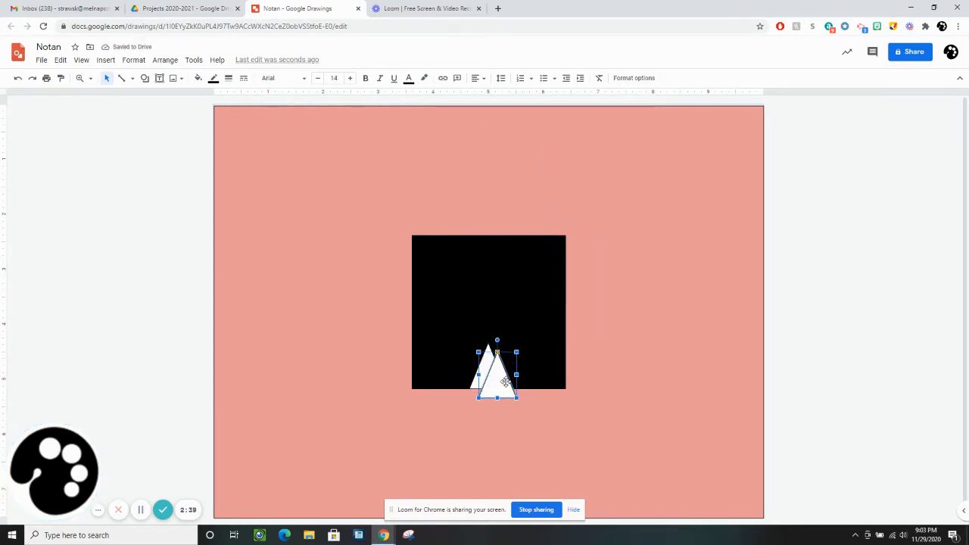
drag(505, 383, 588, 378)
Paste two extra copies of the original white triangle and remove both of them.
click(495, 375)
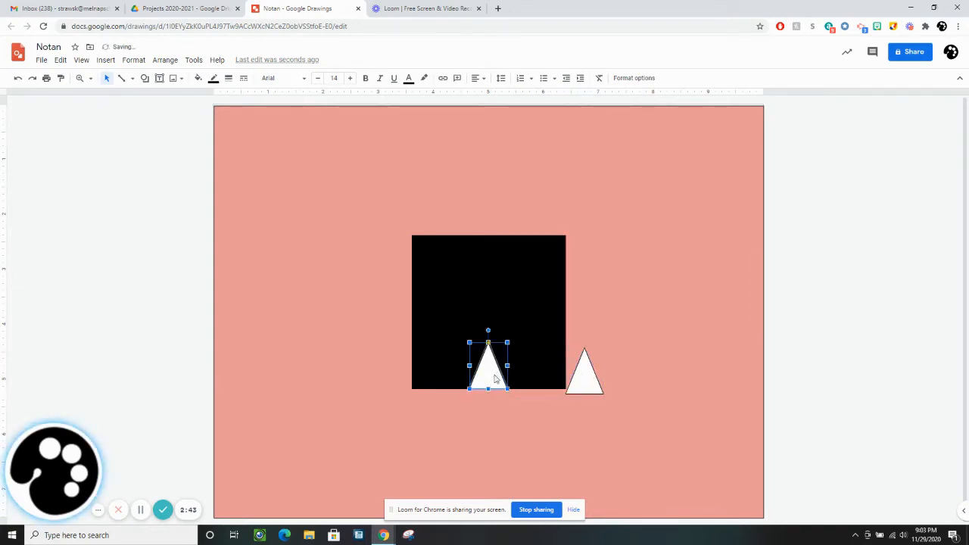
key(ctrl+c)
key(ctrl+v)
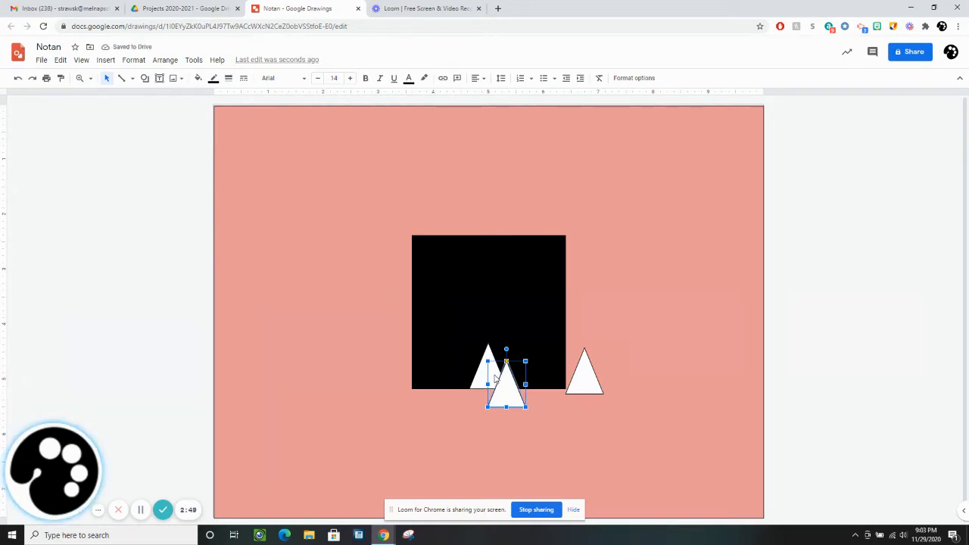
key(ctrl+v)
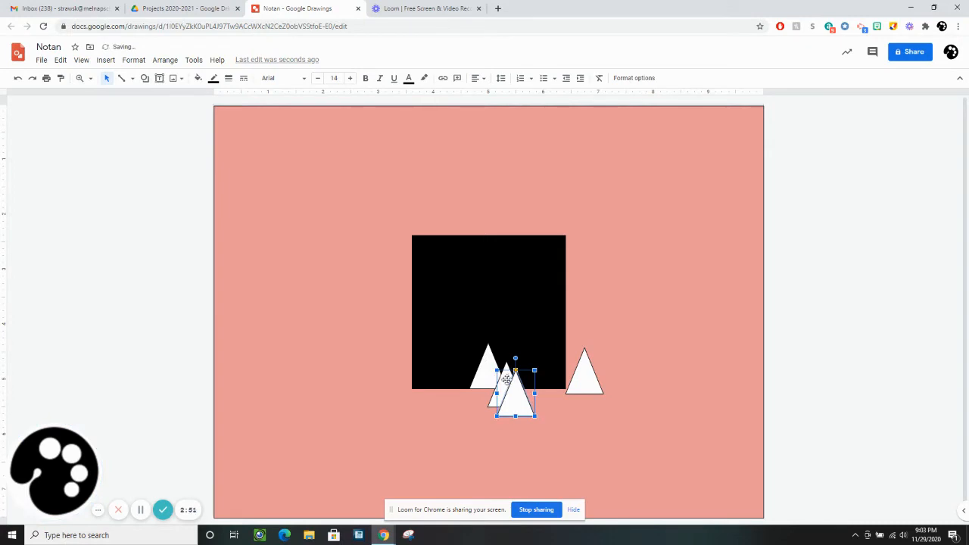
key(ctrl+z)
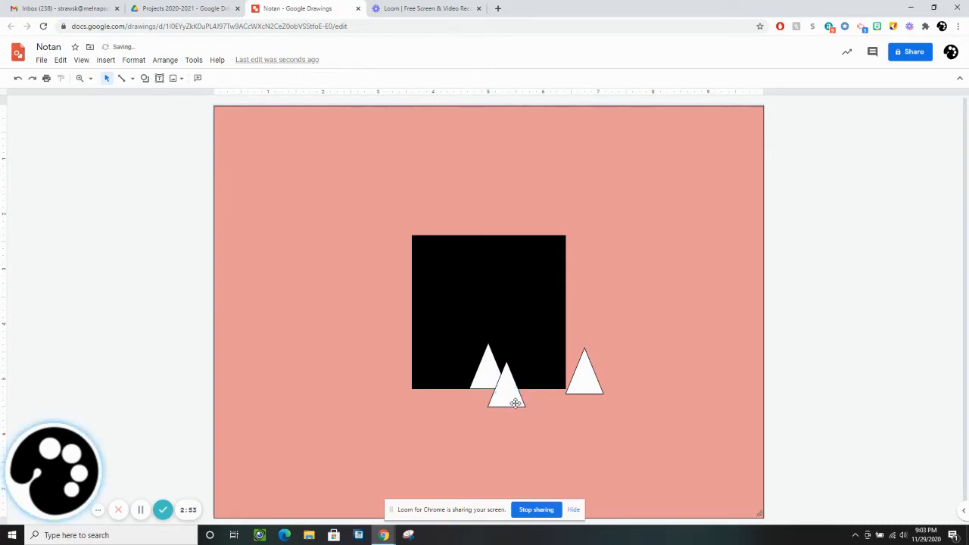
key(Delete)
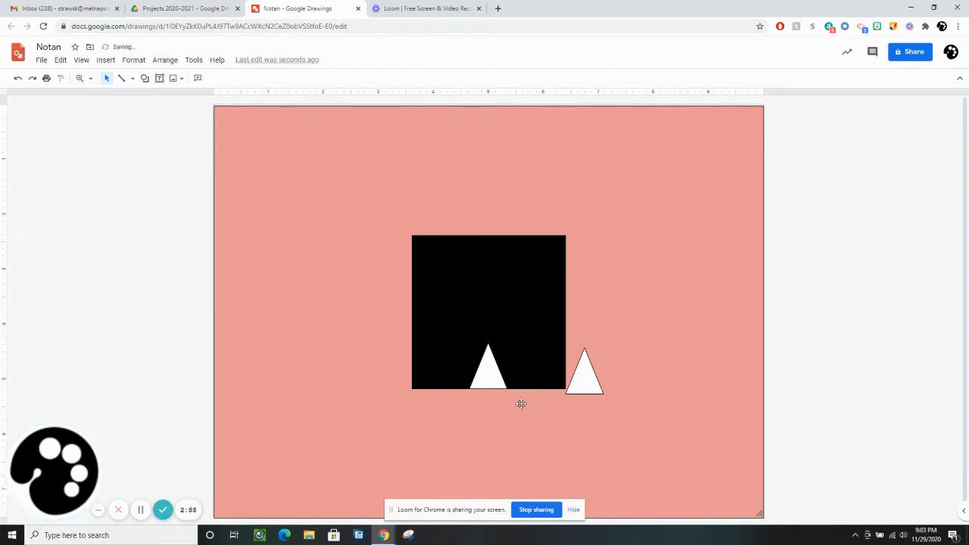
Flip the triangle copy vertically and place it directly below the original triangle, mirrored across the square's bottom edge.
drag(589, 383, 502, 377)
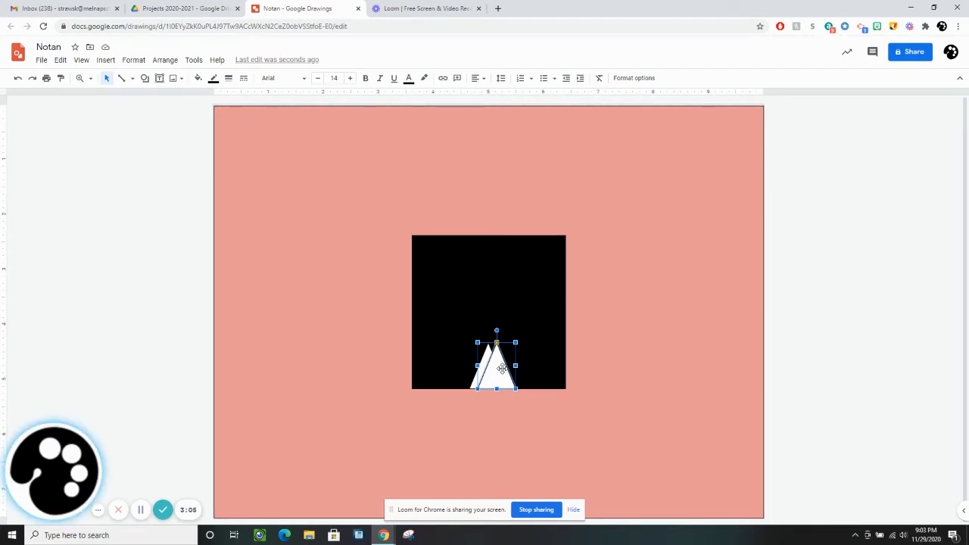
right_click(503, 368)
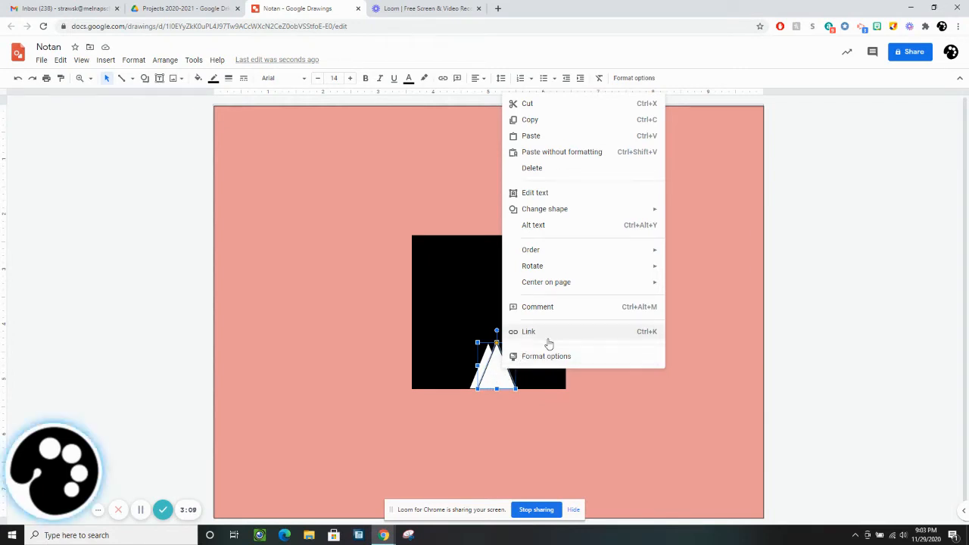
mouse_move(563, 267)
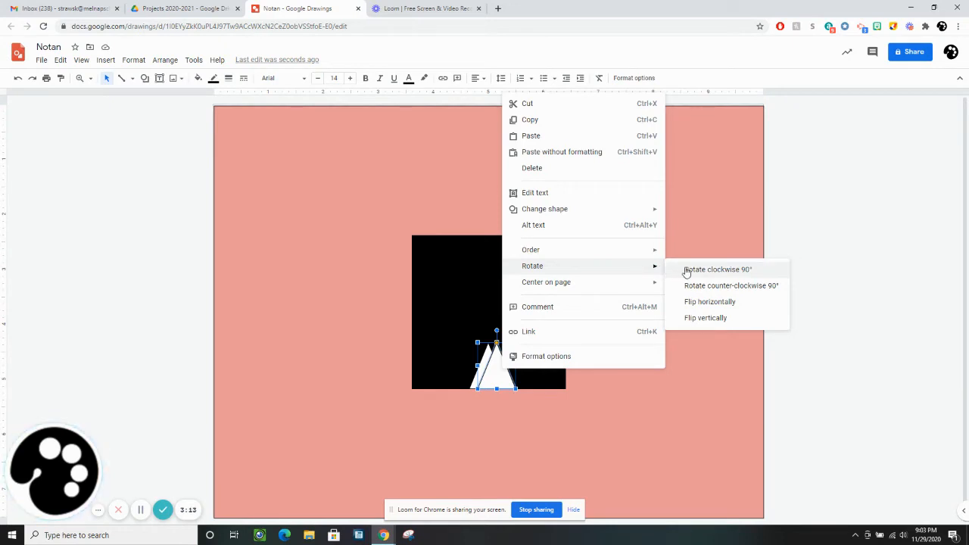
click(703, 318)
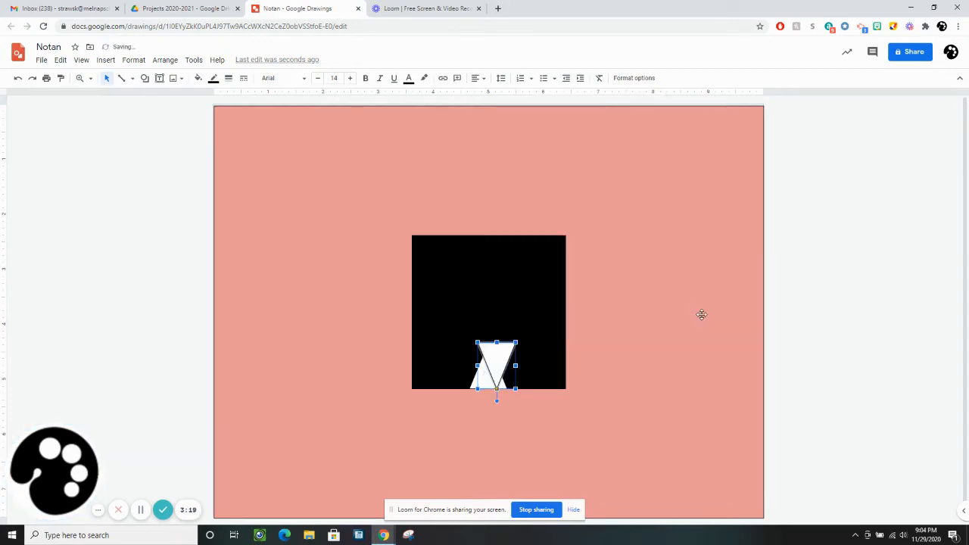
drag(501, 357, 496, 402)
click(562, 403)
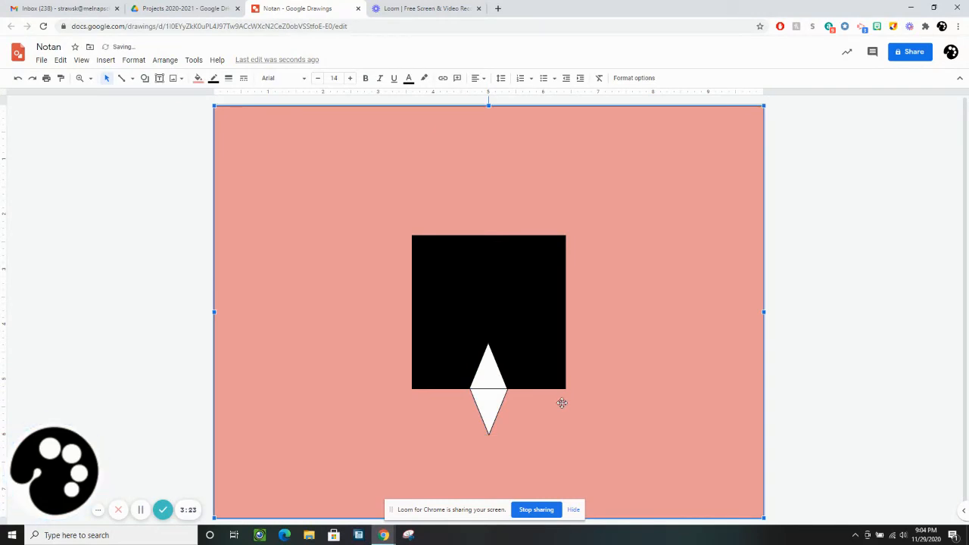
Make the outlines of both white triangles transparent.
click(491, 406)
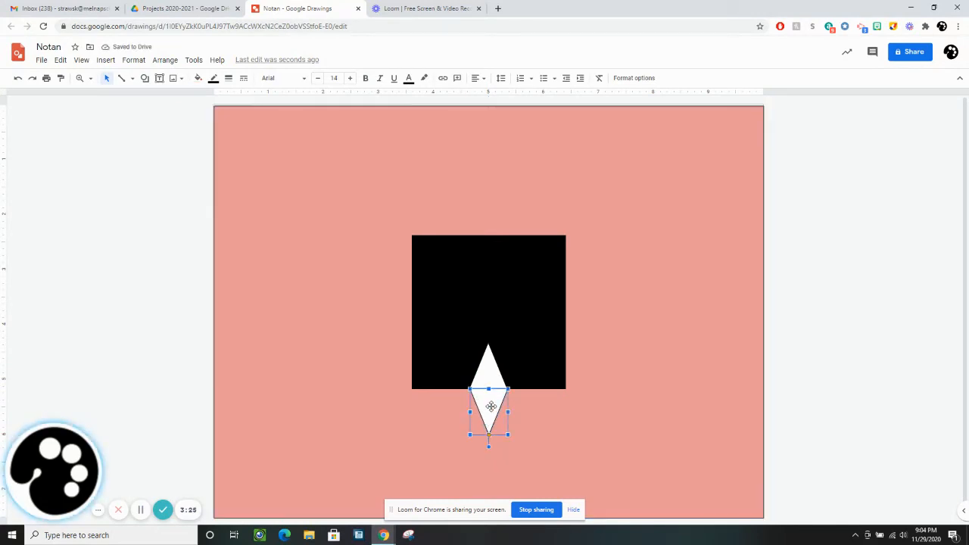
click(215, 79)
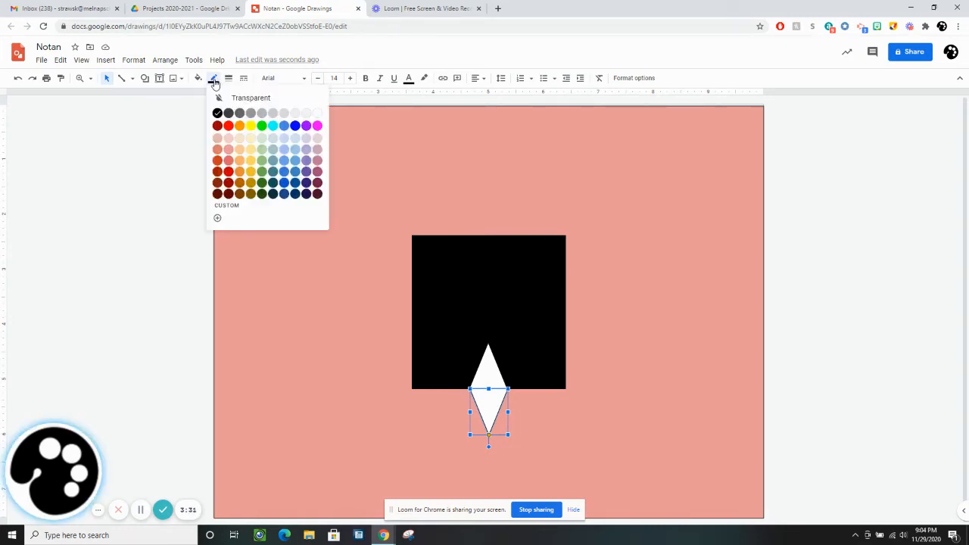
click(222, 98)
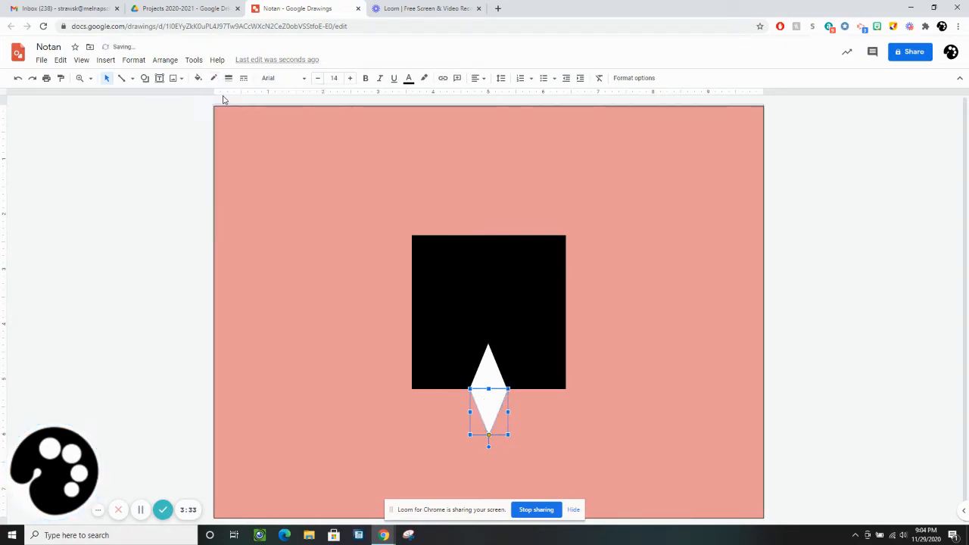
click(274, 188)
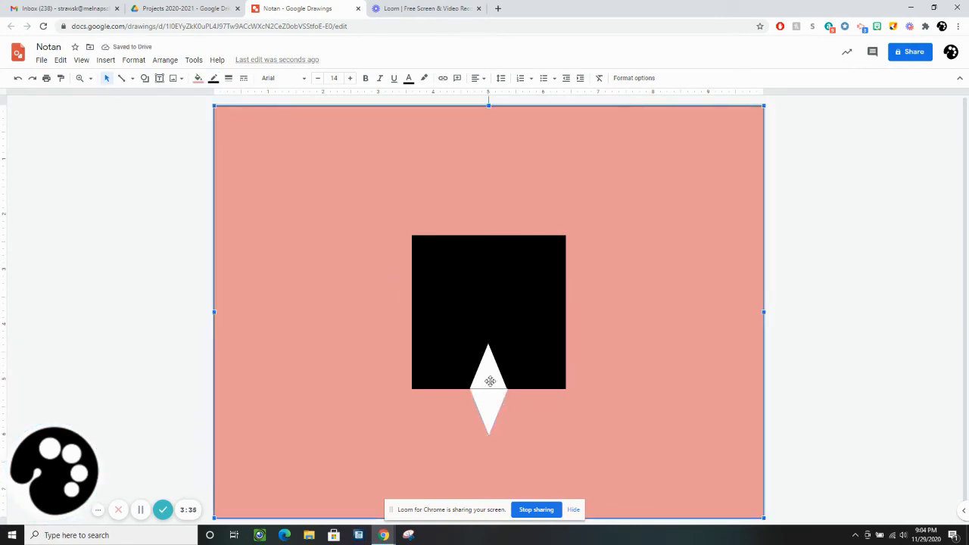
click(489, 372)
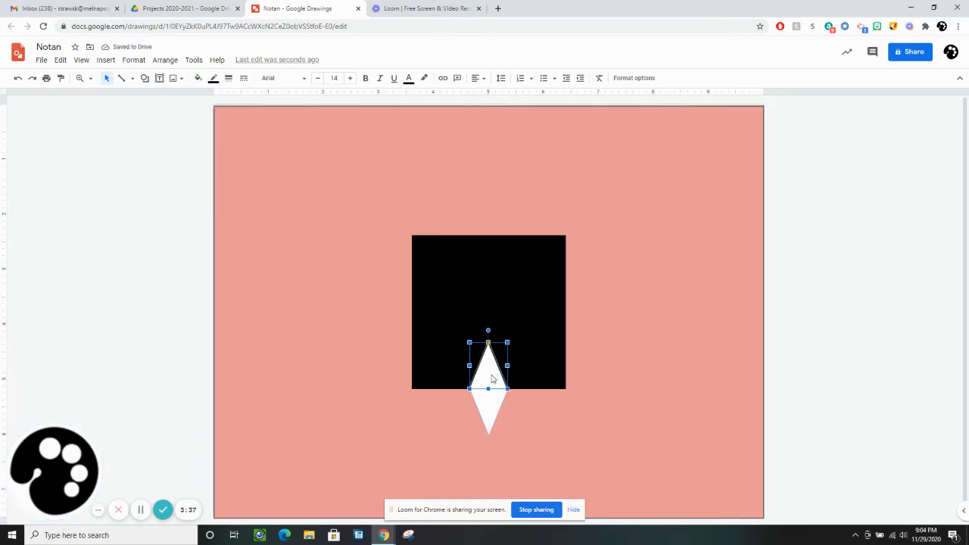
click(214, 78)
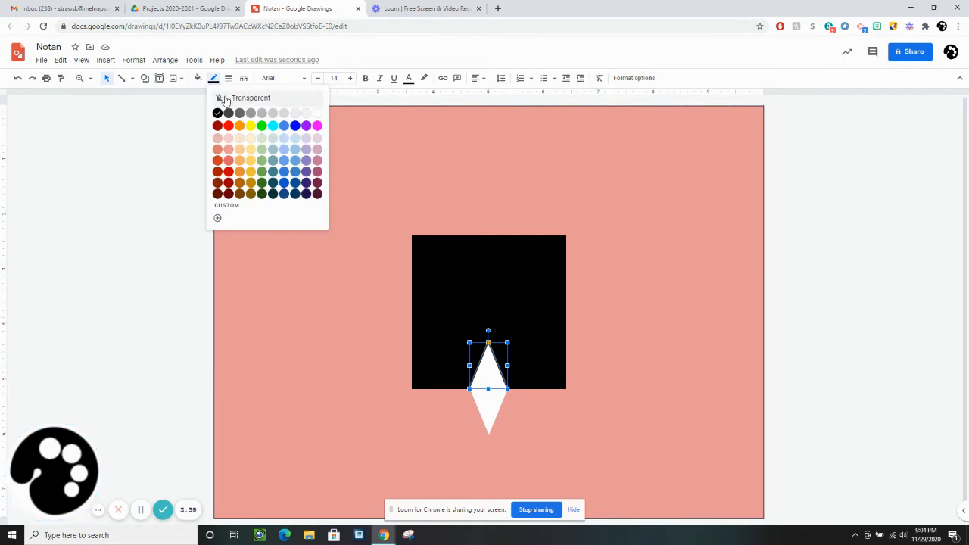
click(220, 98)
click(308, 292)
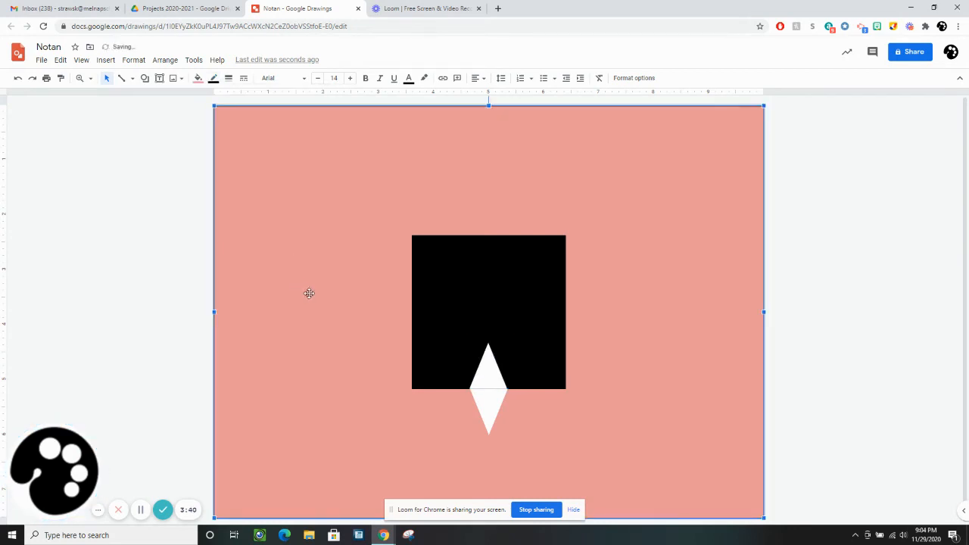
Fine-tune the flipped triangle's position so it lines up exactly beneath the original triangle.
click(492, 375)
drag(492, 375, 489, 406)
click(490, 404)
click(521, 413)
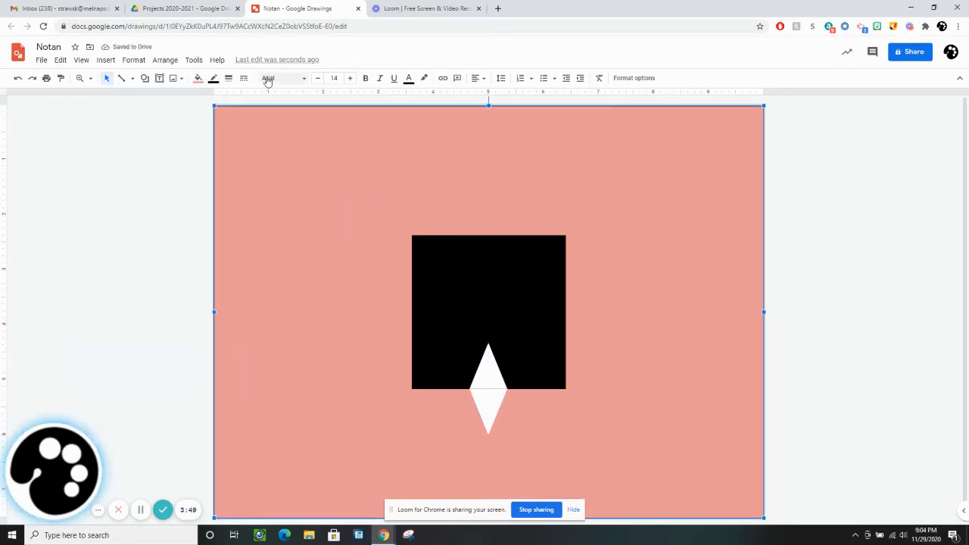
Draw a closed wavy shape about 1 inch wide with the Curve tool, running inward from the square's left edge.
click(130, 78)
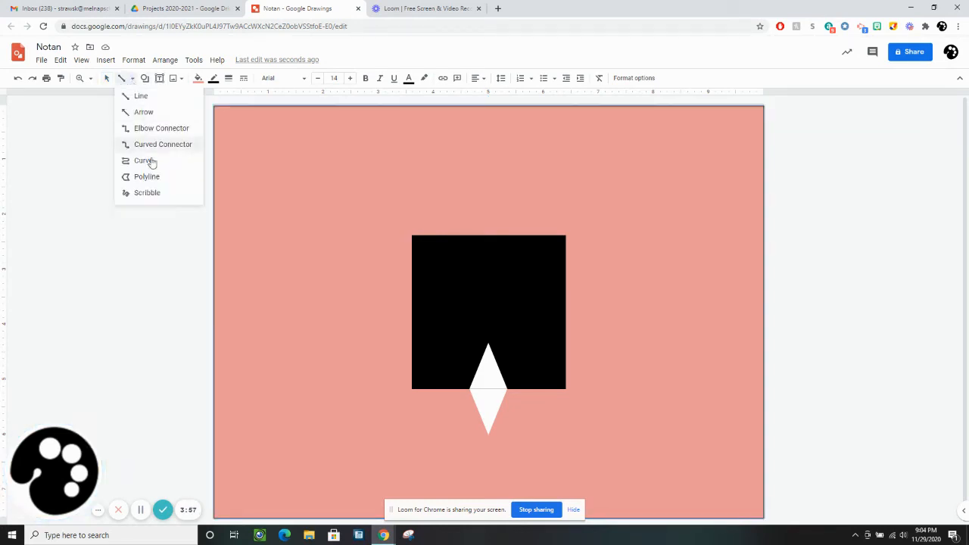
click(143, 160)
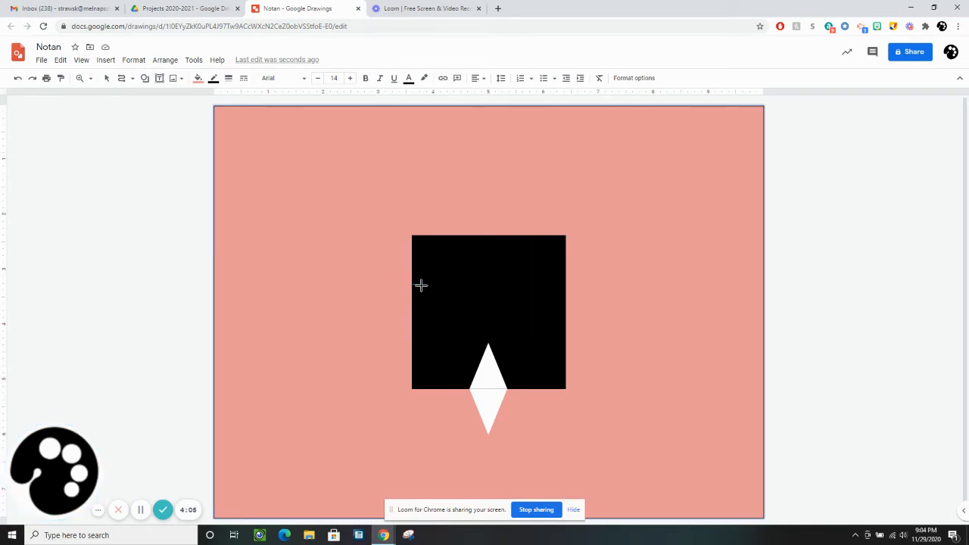
mouse_move(435, 280)
mouse_down()
mouse_move(448, 311)
mouse_move(469, 325)
mouse_move(459, 342)
mouse_move(433, 334)
mouse_move(439, 297)
mouse_move(424, 293)
mouse_move(412, 312)
mouse_move(412, 286)
mouse_up()
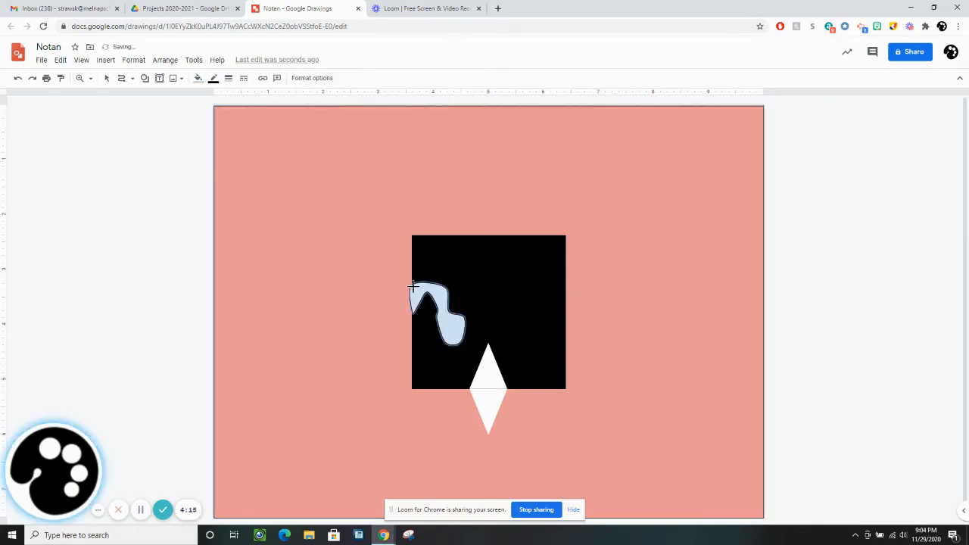
Fill the wavy shape white and make its outline transparent.
click(197, 78)
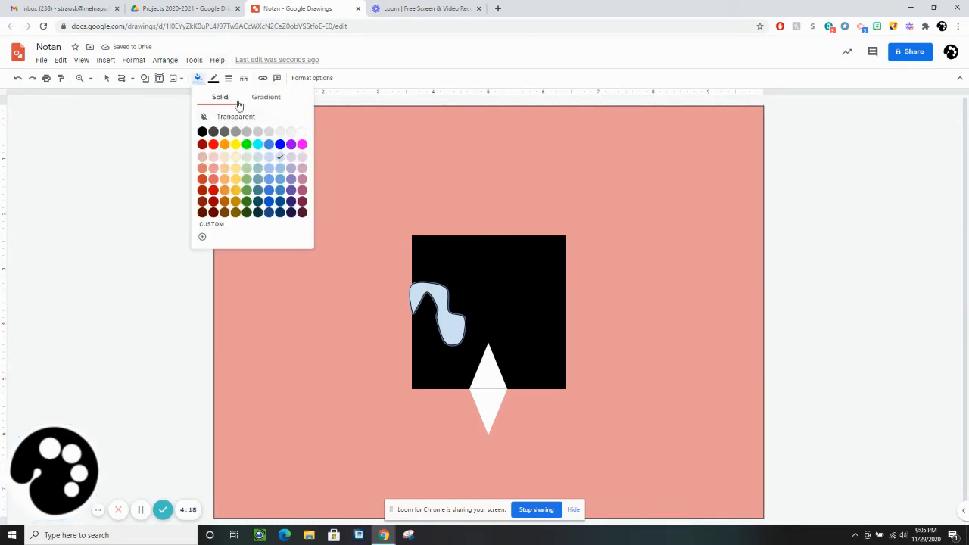
click(302, 132)
click(214, 79)
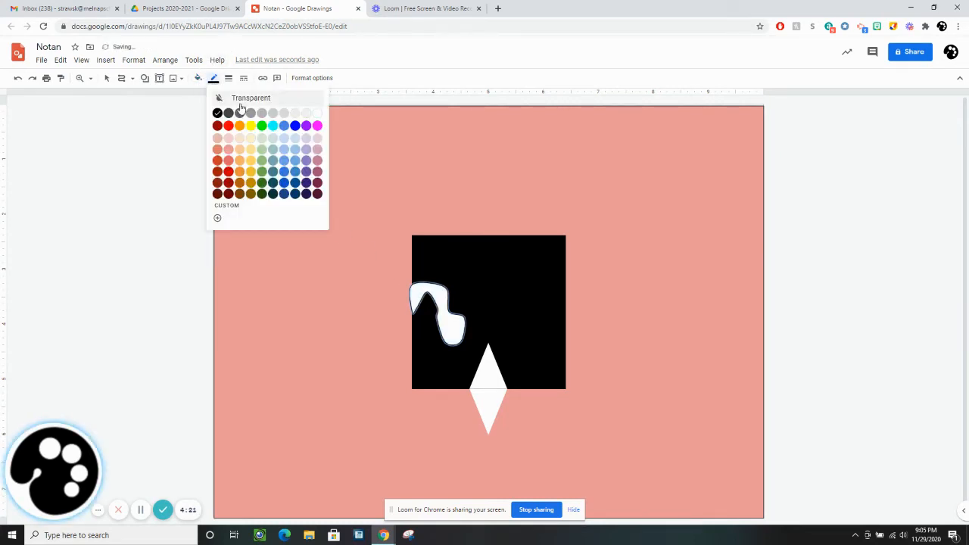
click(244, 100)
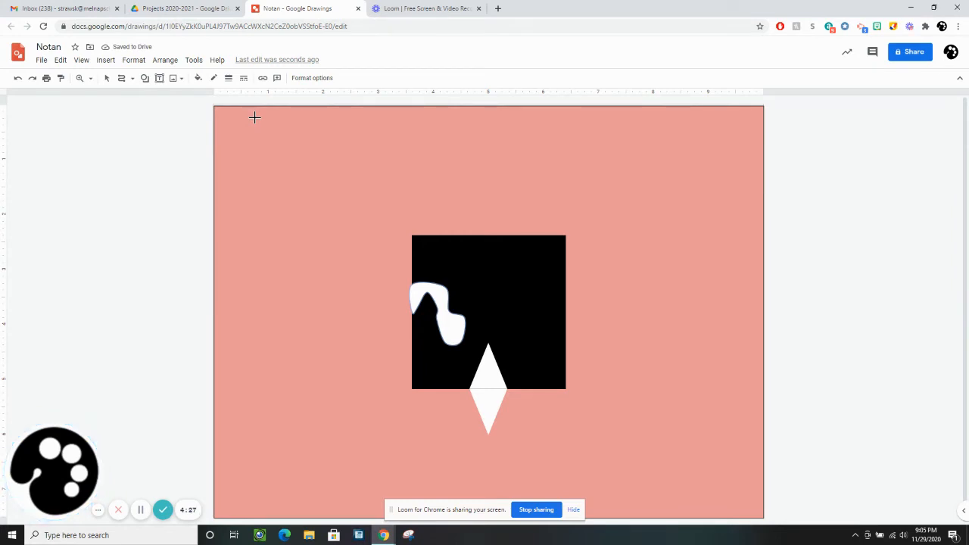
Duplicate the wavy shape, flip the copy horizontally and place it outside the square's left edge as a mirror image.
key(ctrl+v)
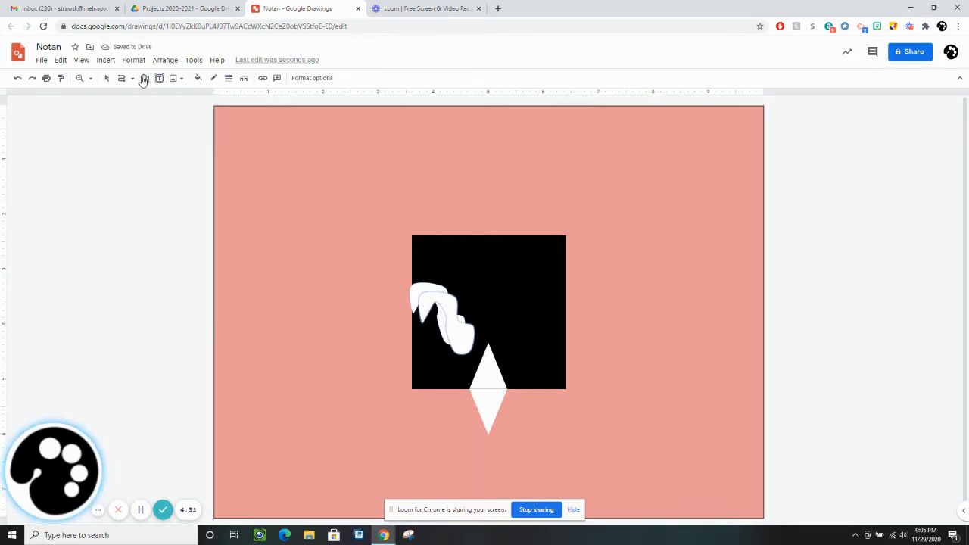
click(107, 79)
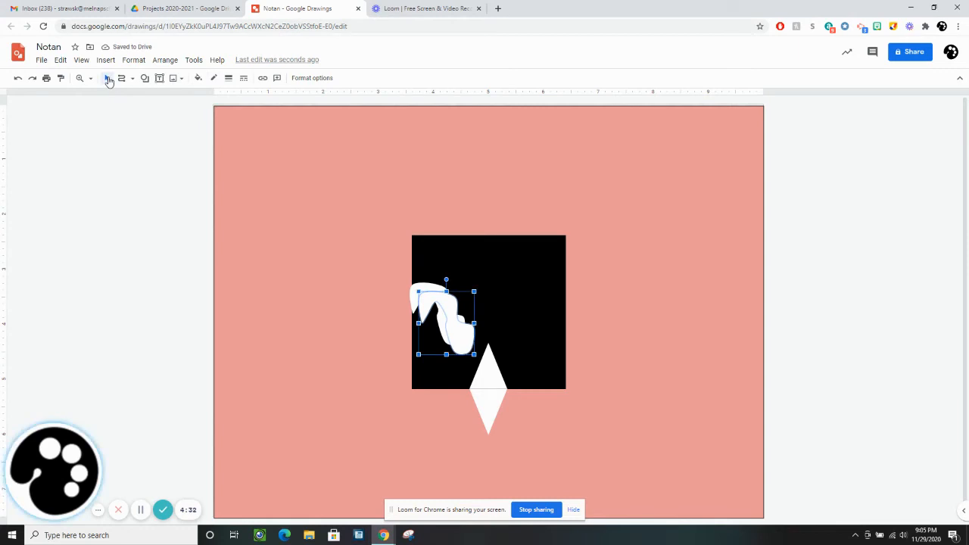
right_click(452, 321)
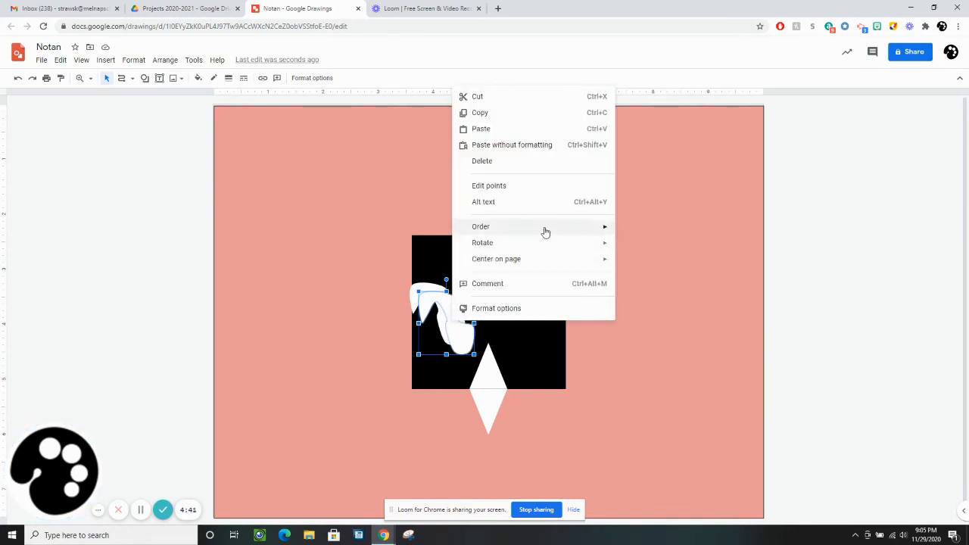
mouse_move(580, 246)
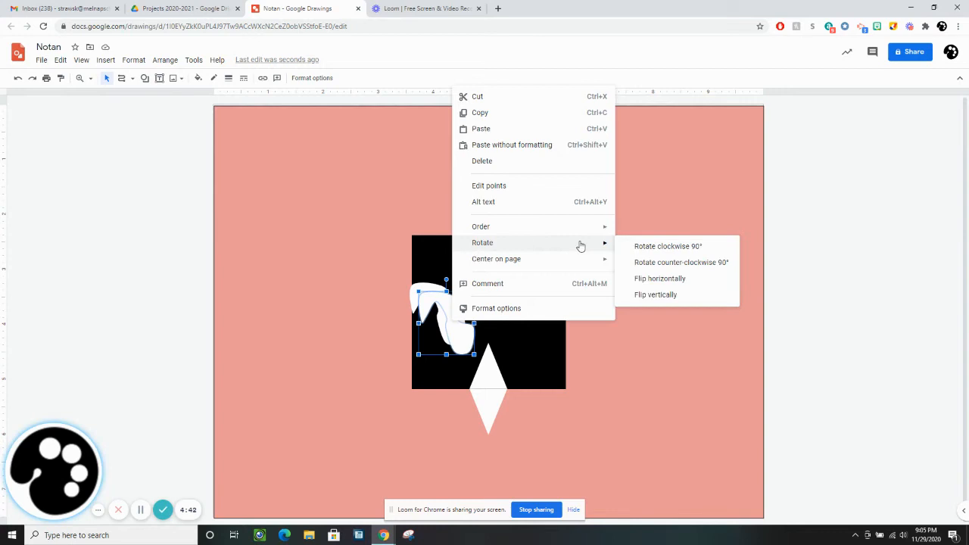
click(678, 282)
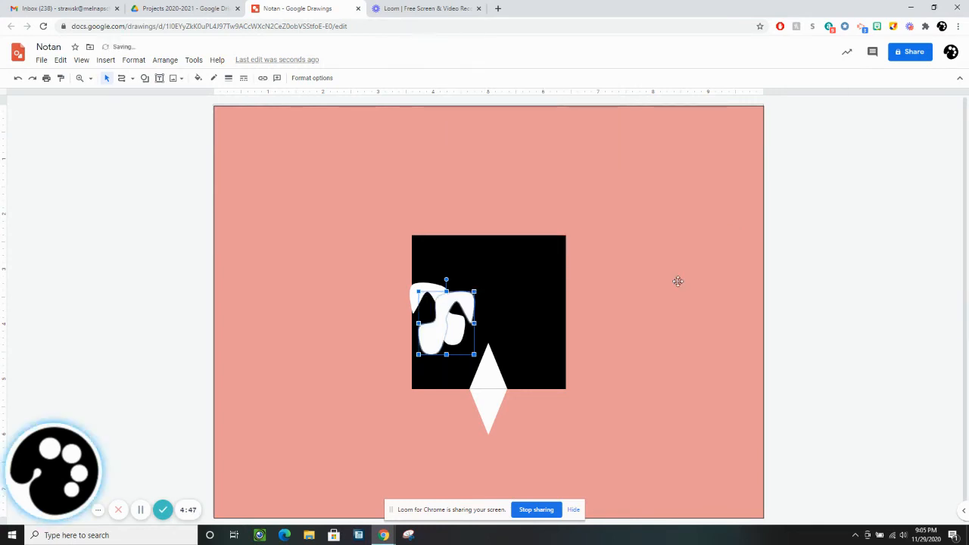
drag(466, 310, 388, 295)
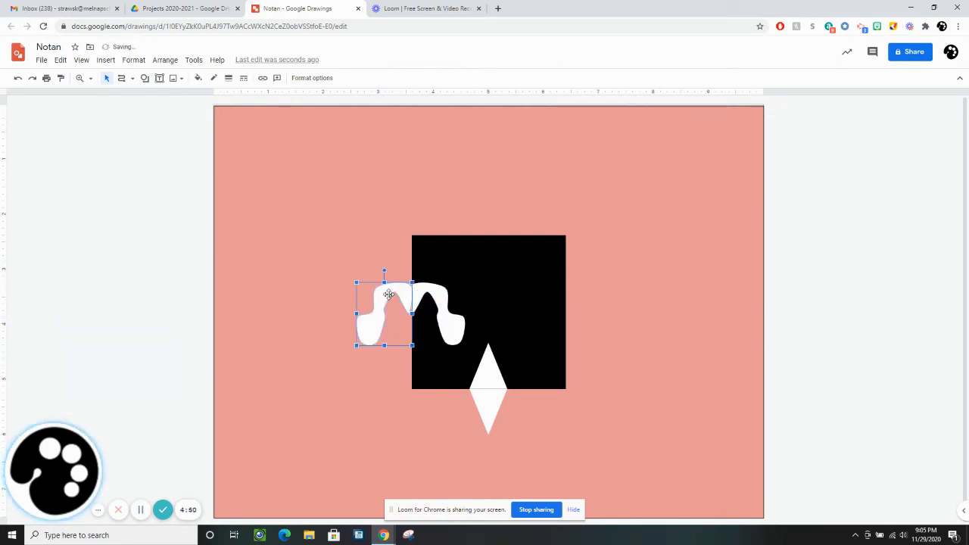
click(323, 286)
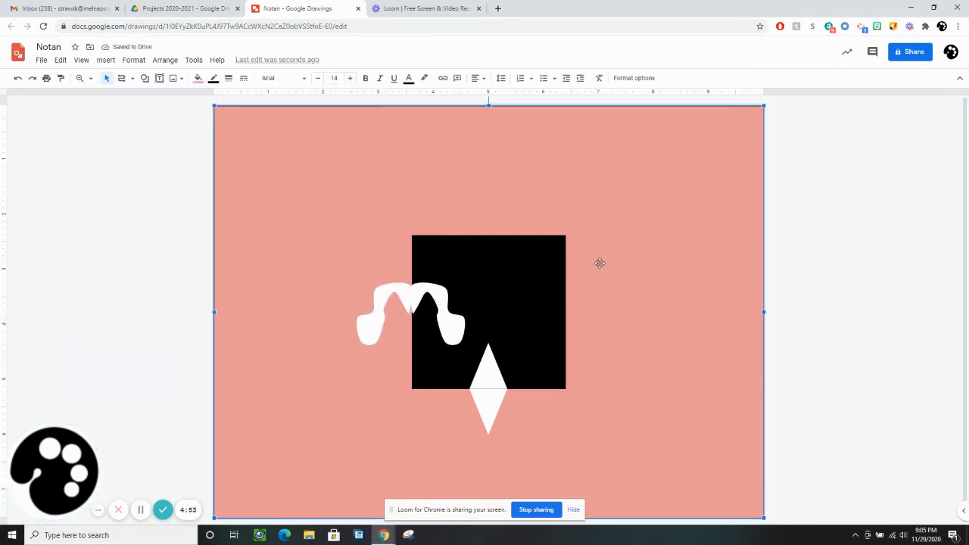
Draw a looping freehand Scribble line about 1.5 inches wide inside the square, starting and ending at its top edge.
click(121, 79)
click(132, 79)
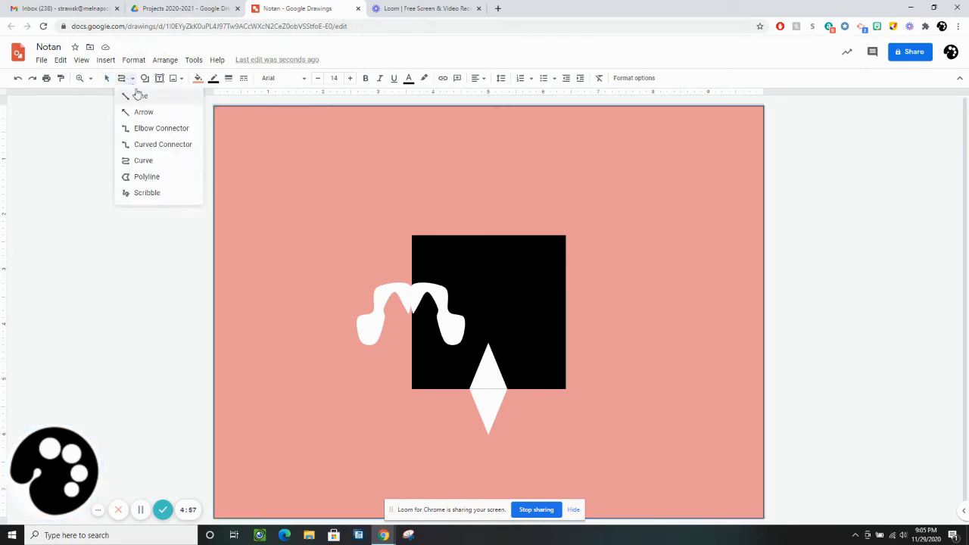
click(139, 193)
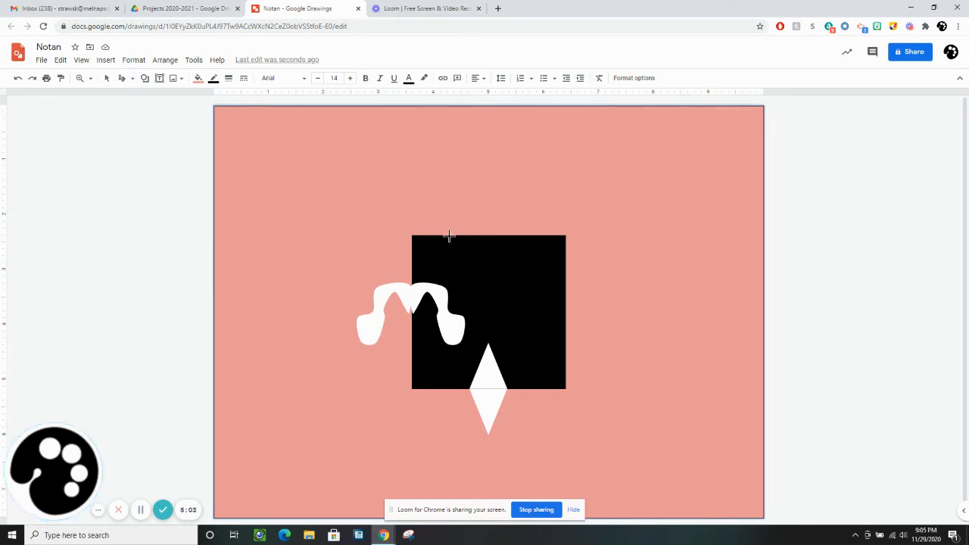
mouse_move(452, 239)
mouse_down()
mouse_move(480, 294)
mouse_move(499, 275)
mouse_move(511, 309)
mouse_up()
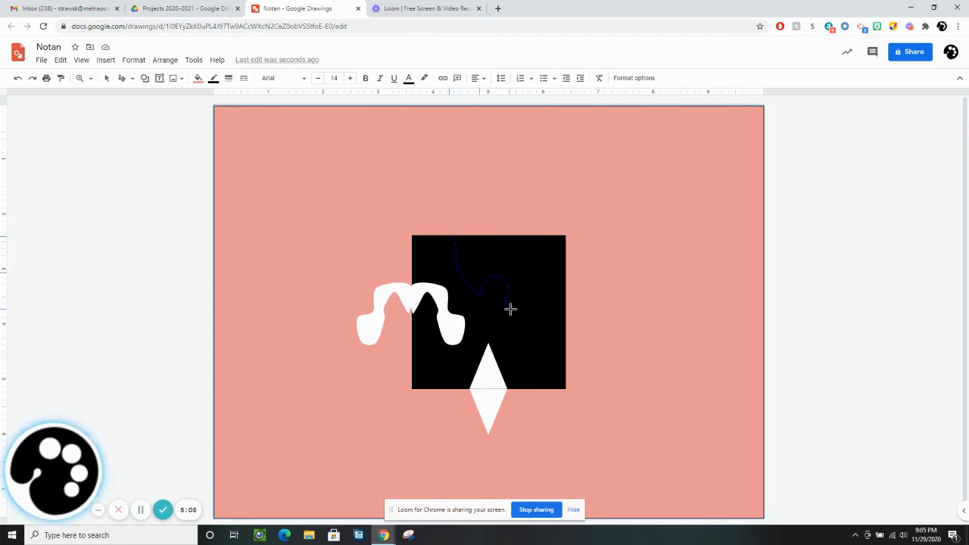
mouse_move(479, 260)
mouse_down()
mouse_move(495, 251)
mouse_move(493, 234)
mouse_up()
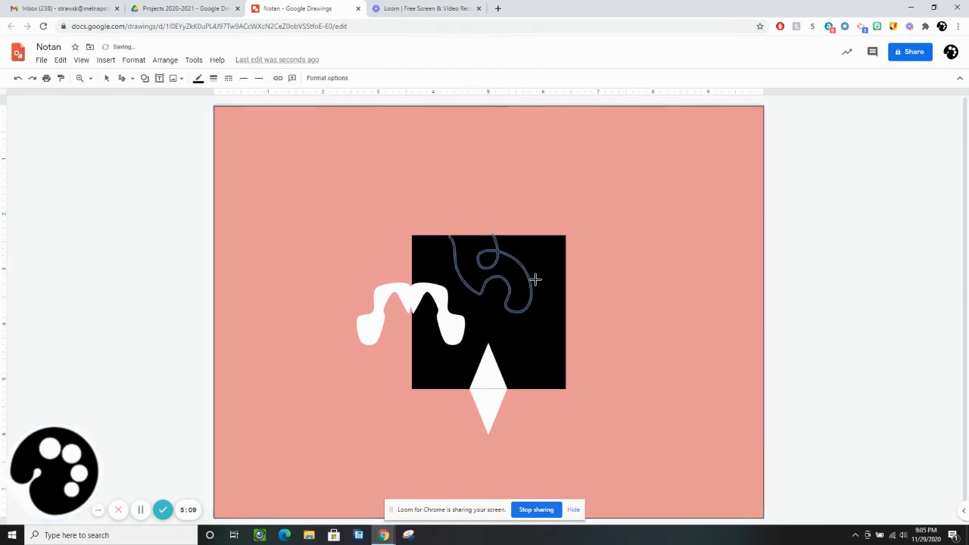
Colour the scribble line white and set its line weight to 8px.
click(197, 80)
click(303, 112)
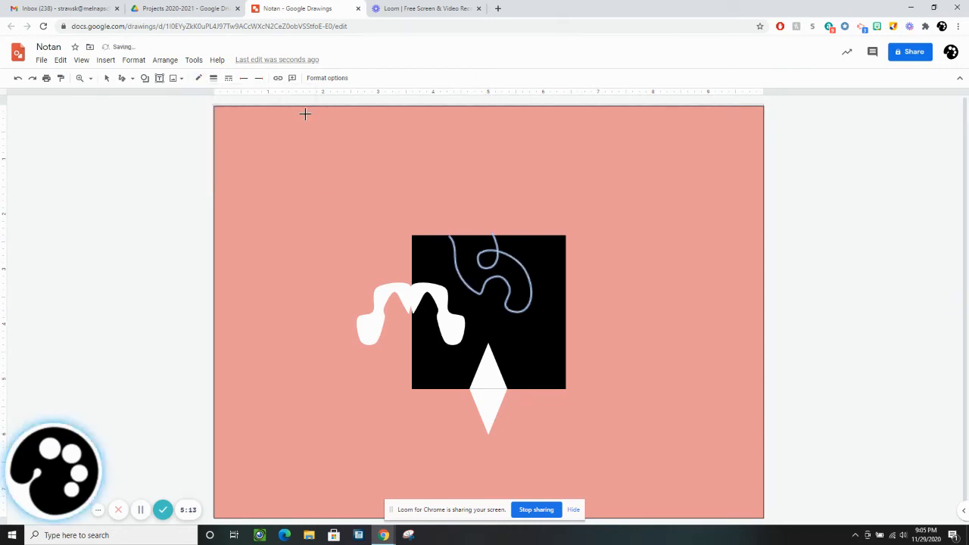
click(216, 83)
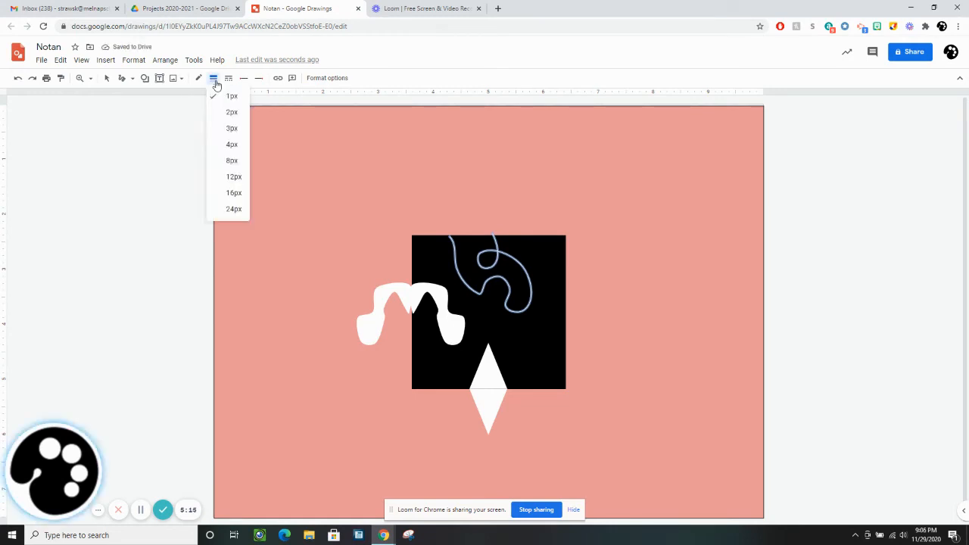
click(234, 144)
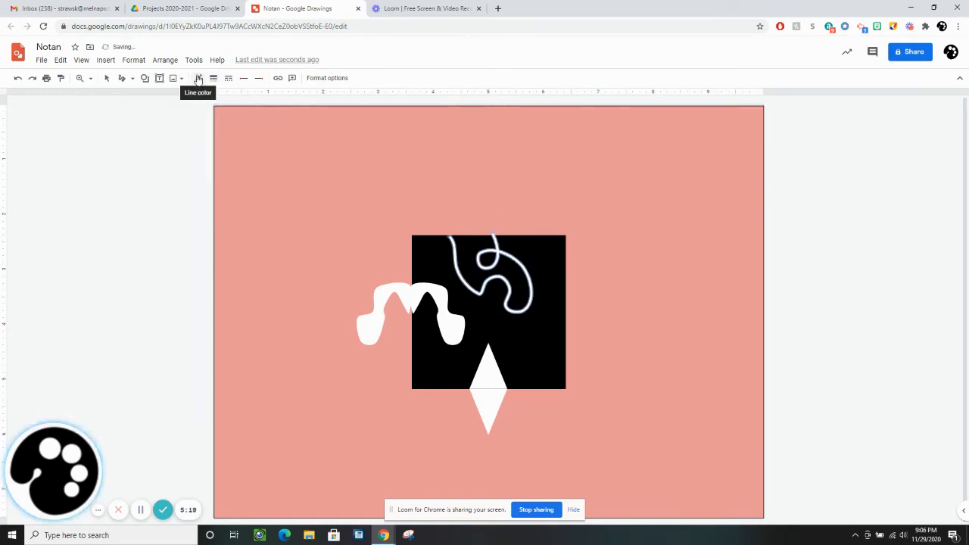
click(214, 79)
click(229, 162)
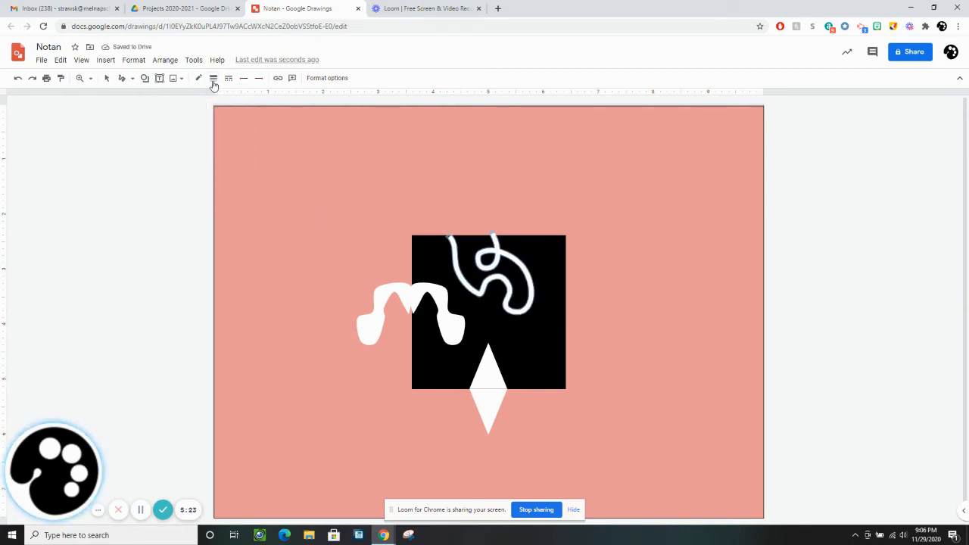
click(107, 78)
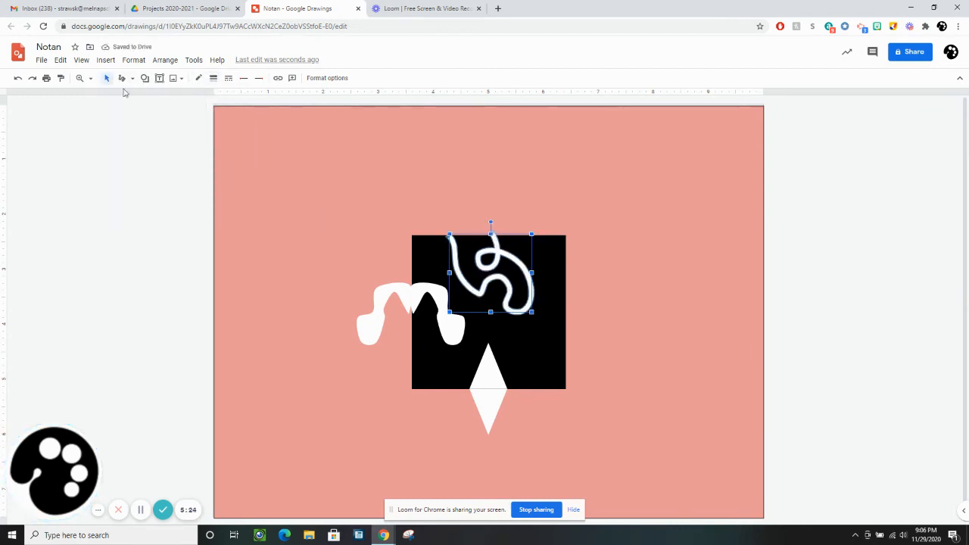
Duplicate the white scribble line inside the black square.
click(460, 262)
click(518, 262)
click(547, 265)
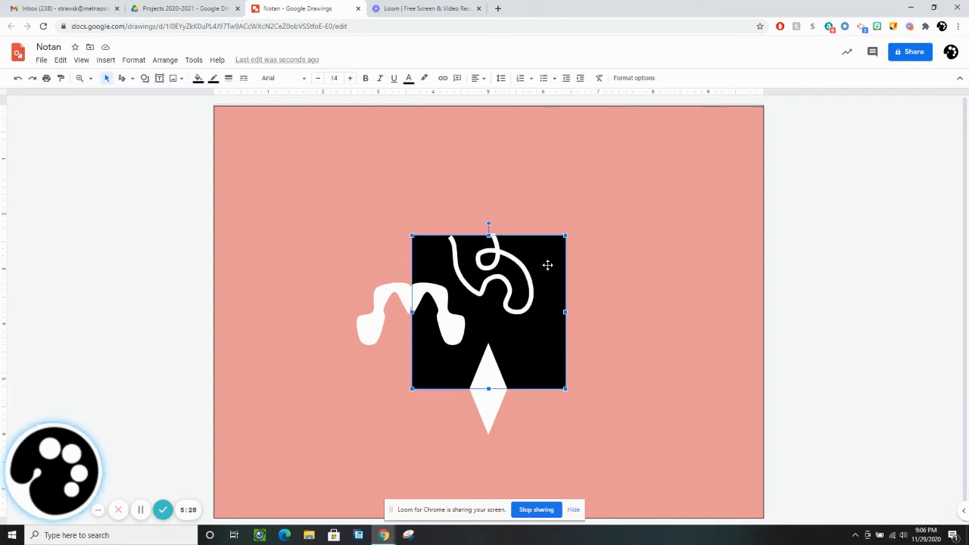
click(459, 270)
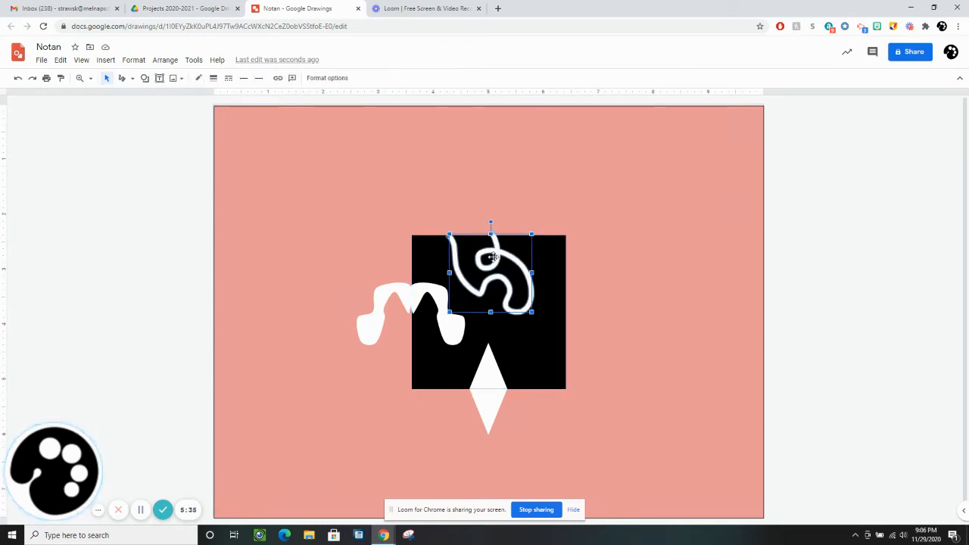
key(ctrl+d)
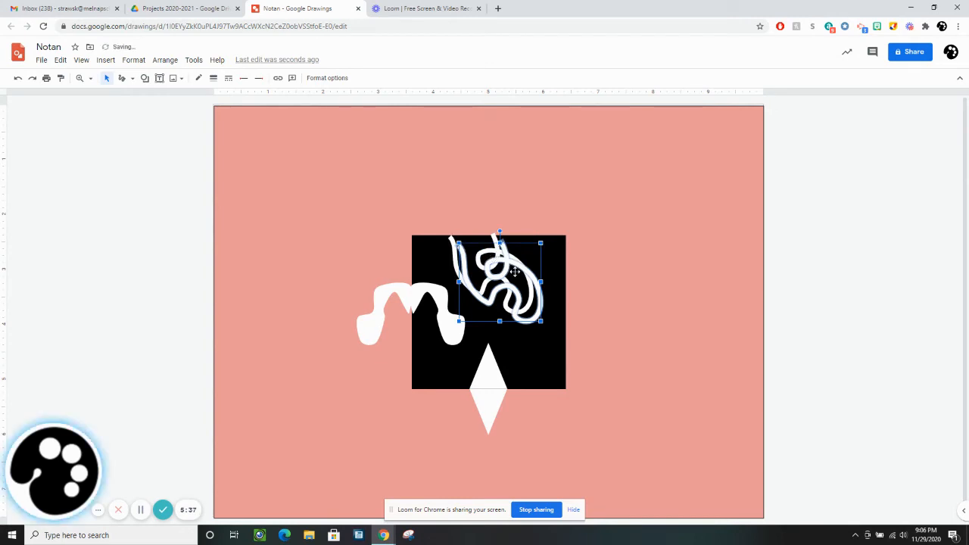
Try to flip the duplicated scribble line vertically while it overlaps the black square.
right_click(515, 251)
mouse_move(570, 424)
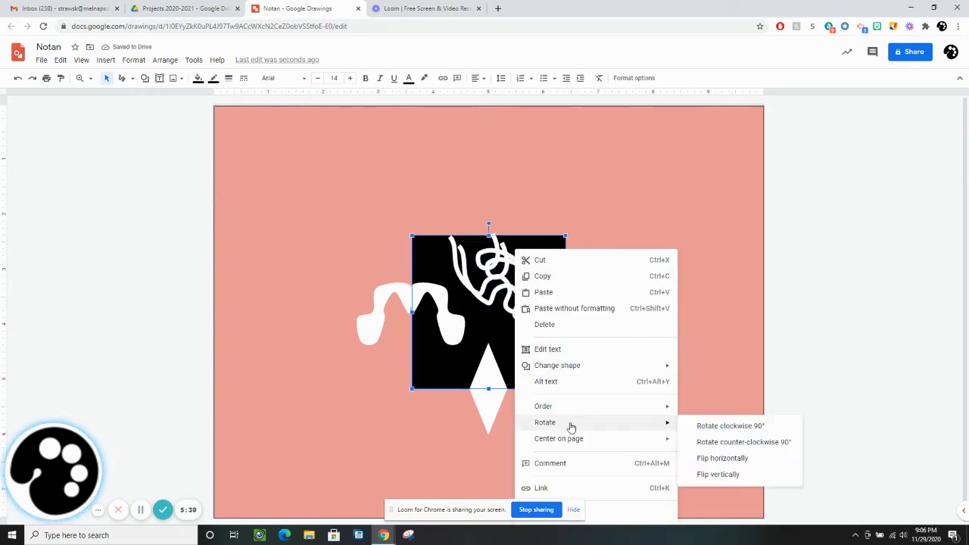
click(739, 478)
click(532, 313)
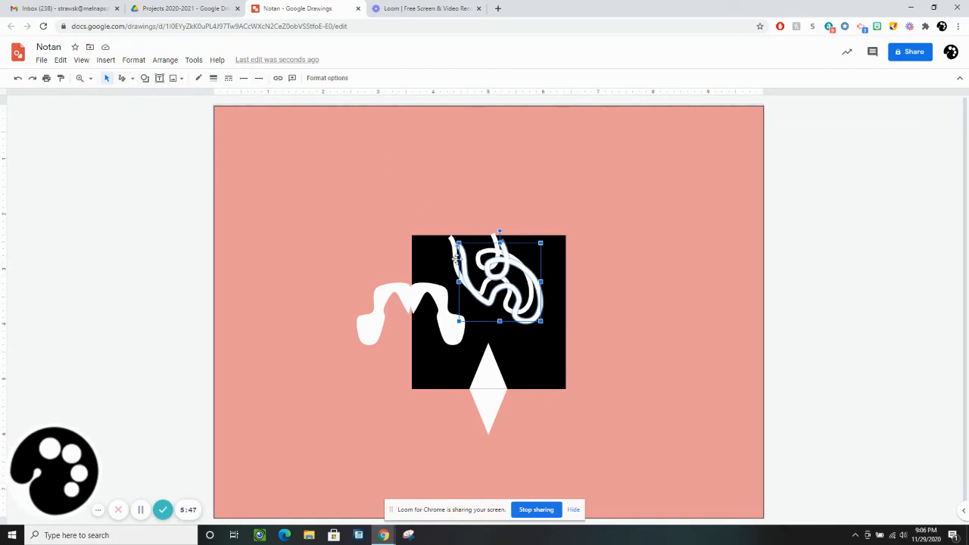
right_click(499, 290)
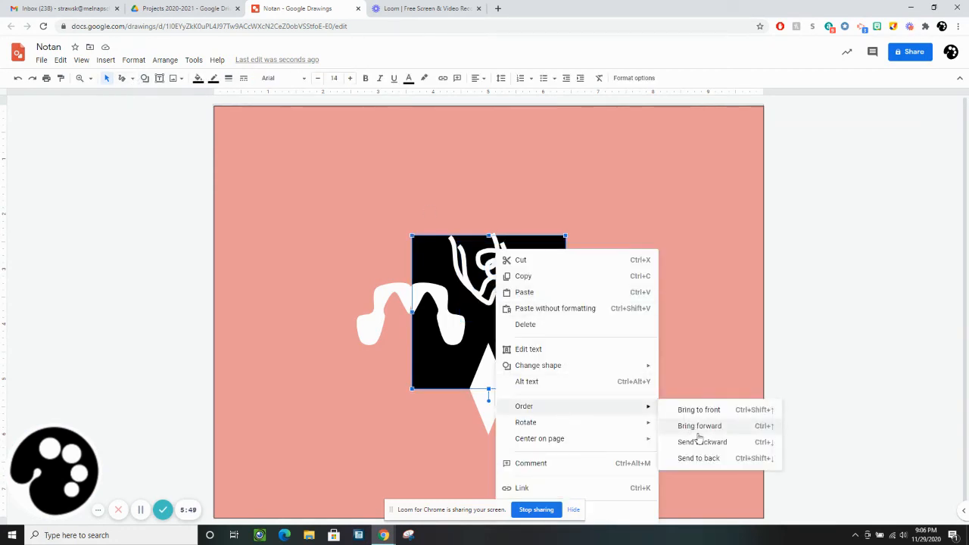
mouse_move(621, 424)
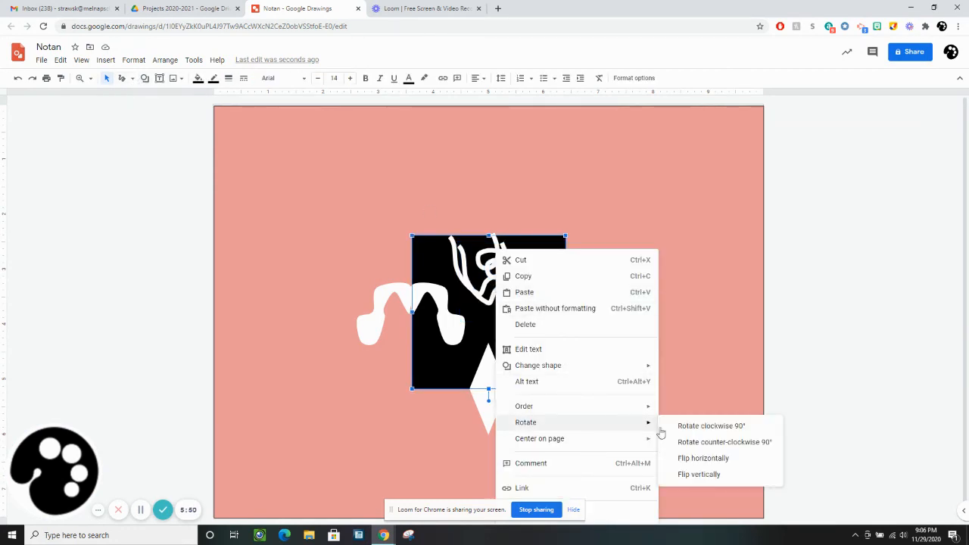
click(705, 474)
Move the scribble copy onto the open background beside the square's right edge and try to flip it vertically.
click(538, 295)
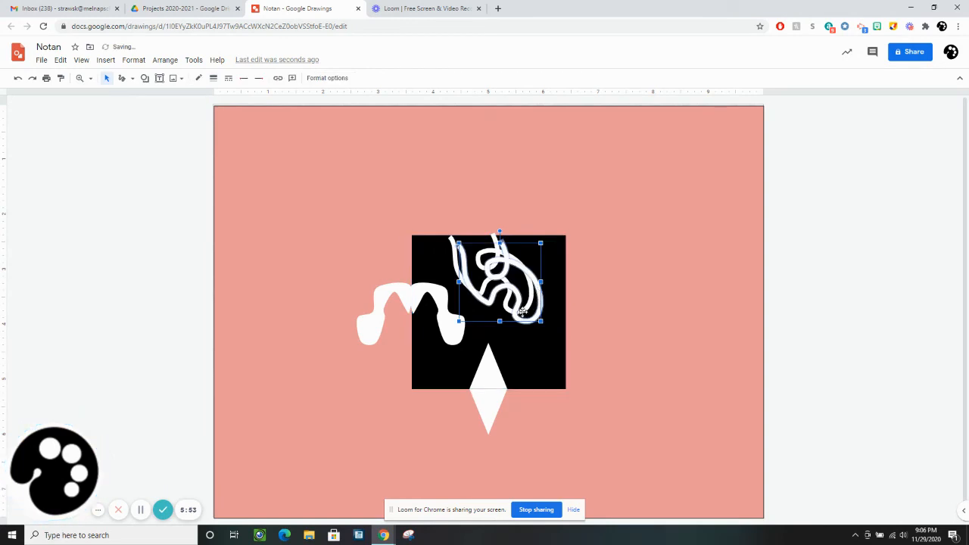
drag(522, 310, 645, 307)
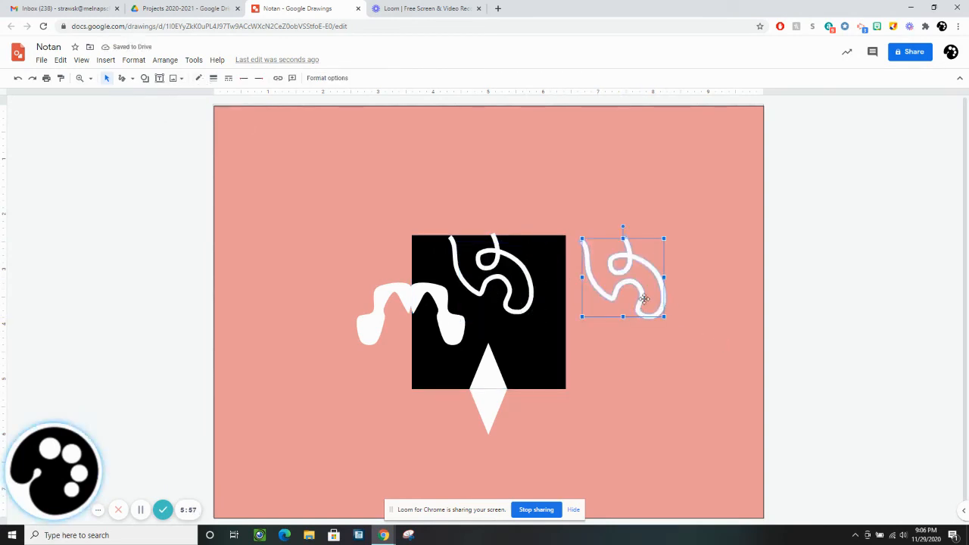
right_click(641, 275)
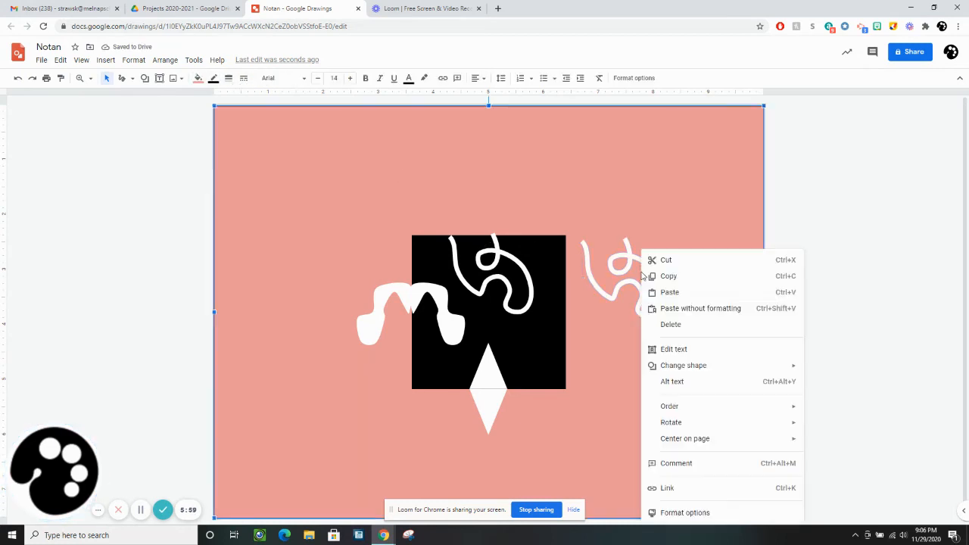
mouse_move(704, 423)
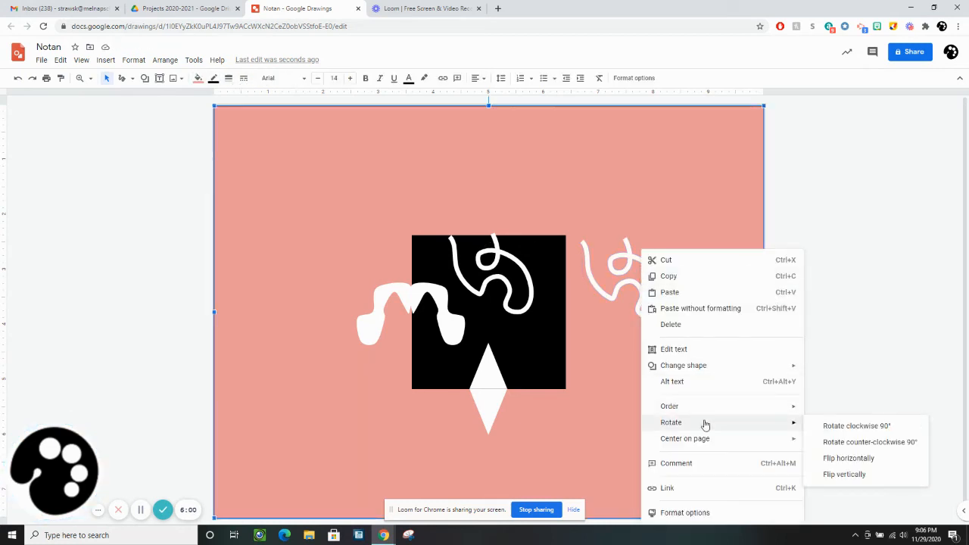
click(859, 474)
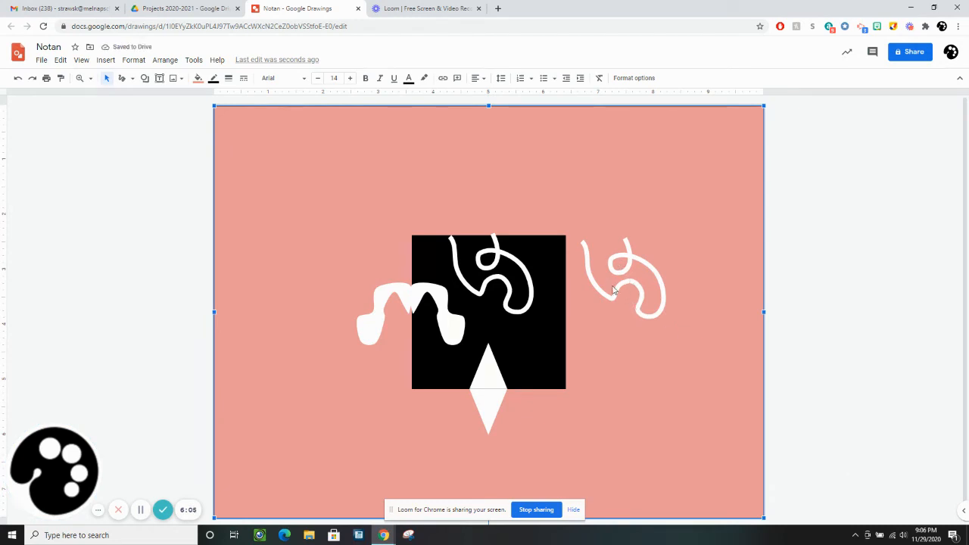
Flip the scribble copy vertically and place it above the square's top edge so its ends meet the original's as a mirror image.
click(645, 306)
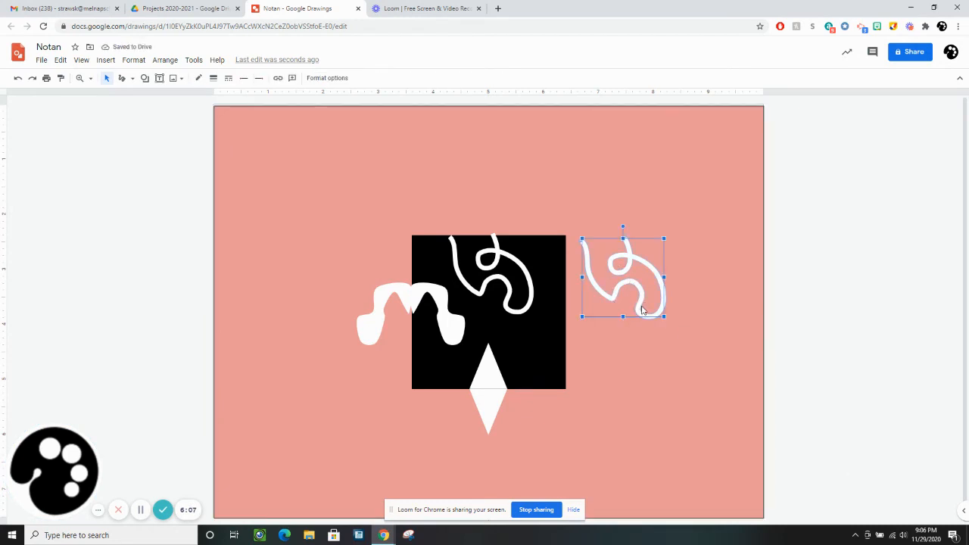
right_click(642, 311)
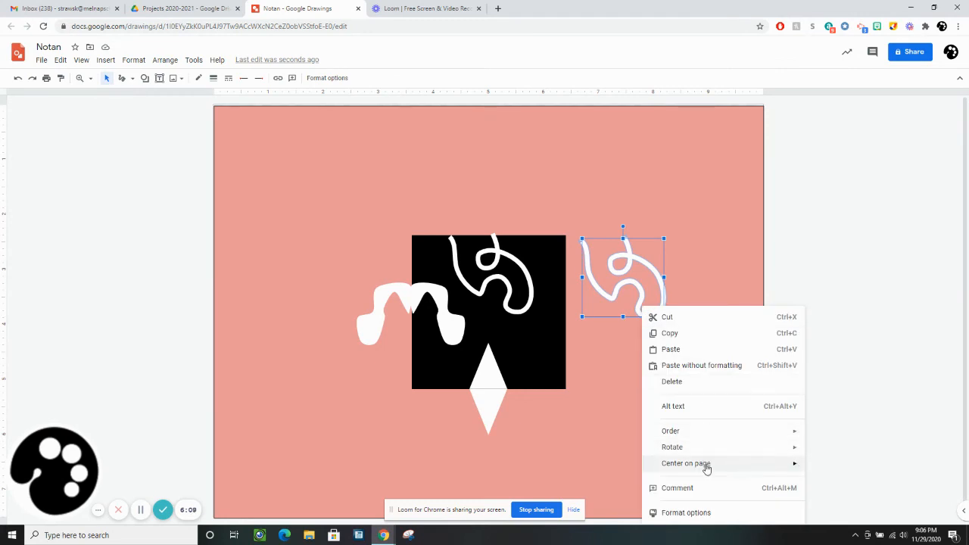
mouse_move(706, 456)
click(847, 499)
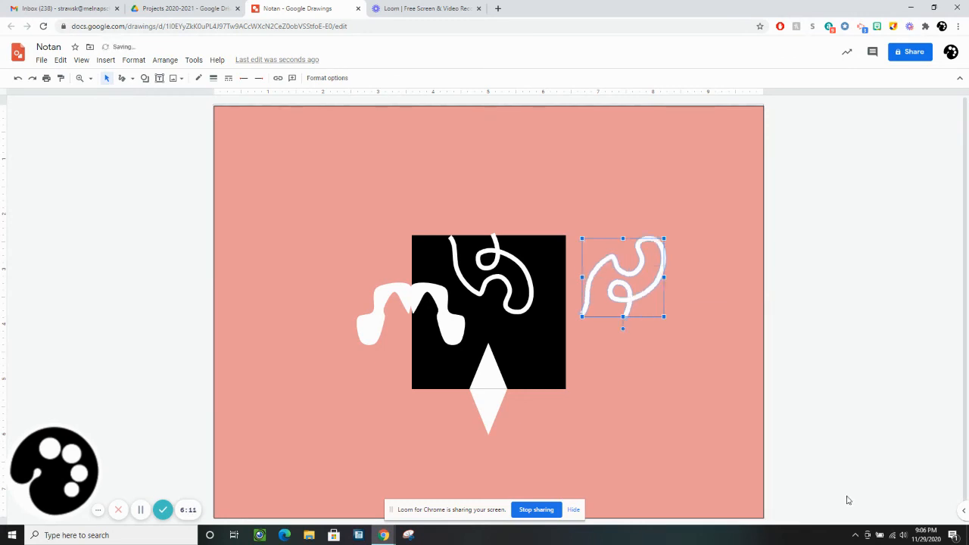
mouse_move(627, 289)
mouse_down()
mouse_move(479, 179)
mouse_move(496, 212)
mouse_up()
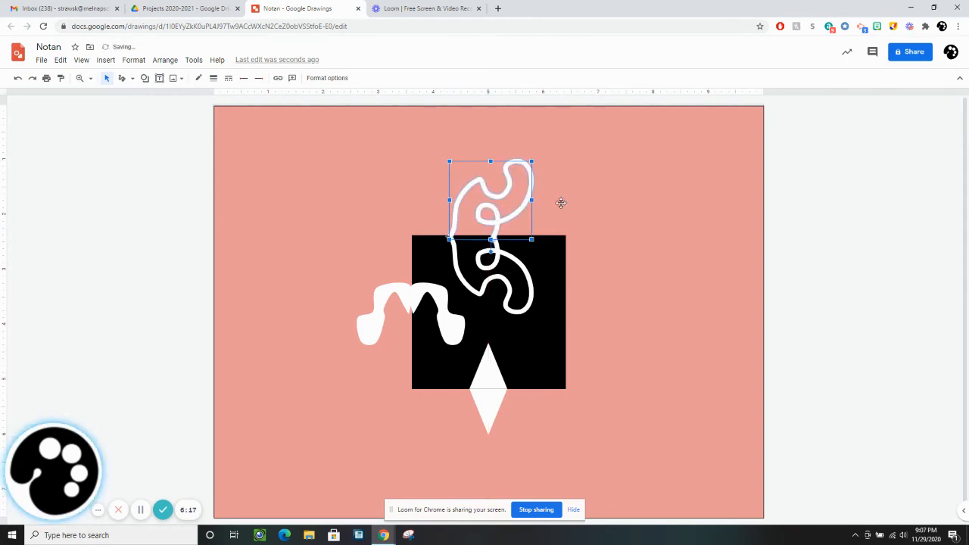
click(638, 206)
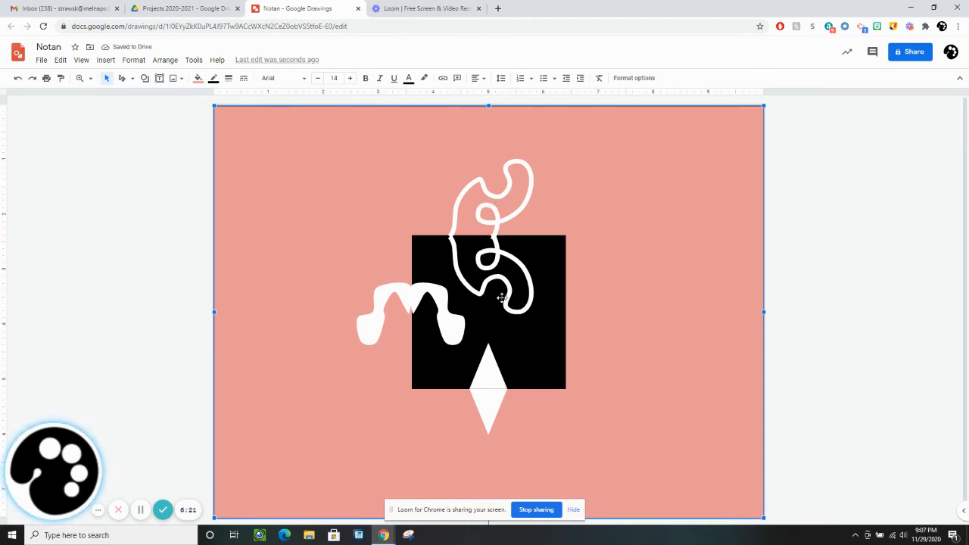
Draw an oval about 1 inch wide and 0.6 inch high inside the square, touching its right edge near the lower corner.
click(146, 79)
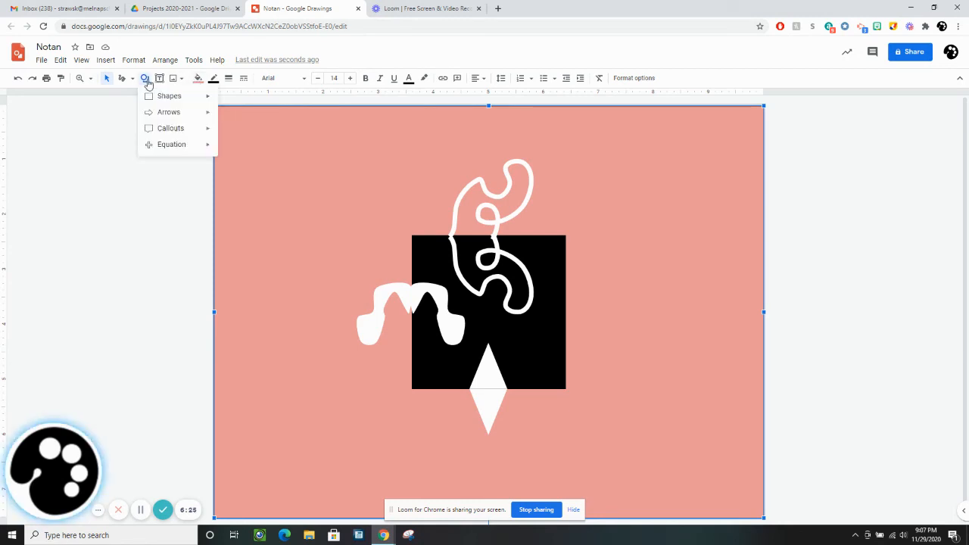
mouse_move(159, 96)
click(226, 121)
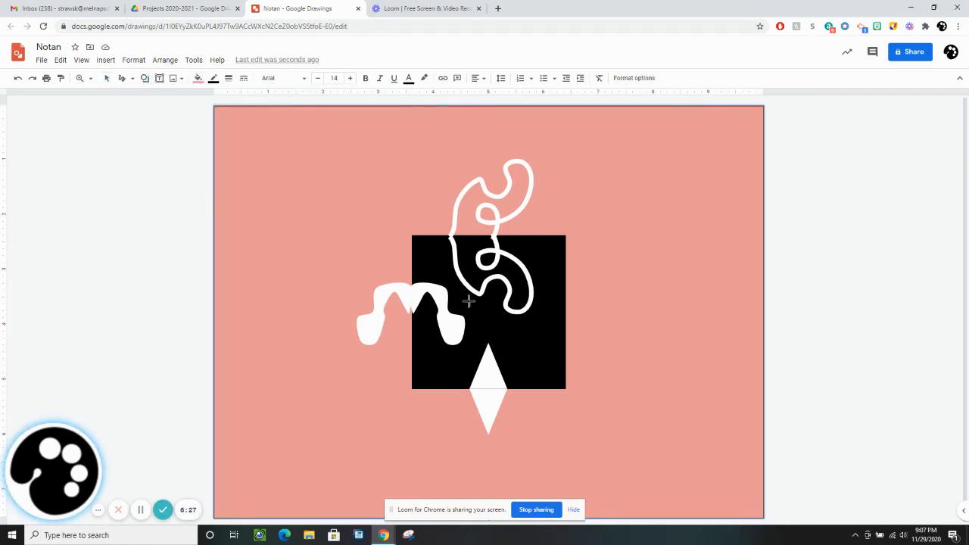
drag(512, 325, 566, 359)
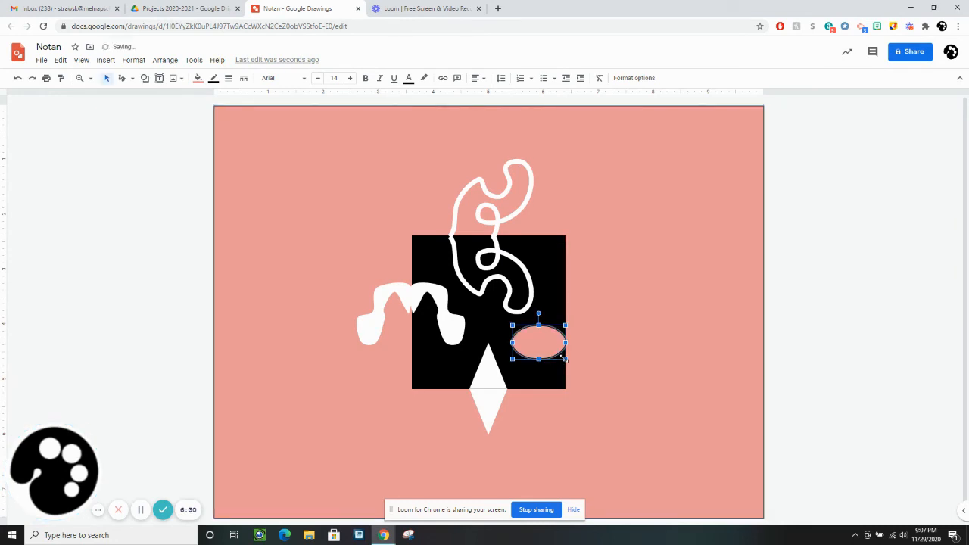
Fill the oval white and make its outline transparent.
click(195, 78)
click(305, 133)
click(214, 78)
click(230, 99)
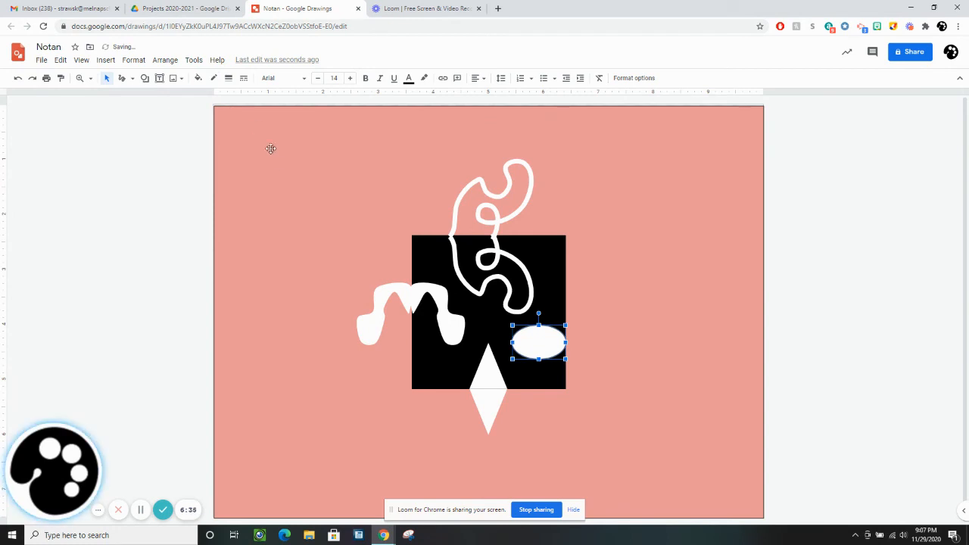
click(288, 182)
Duplicate the white oval and place the copy level with it outside the square's right edge as a mirror image.
click(538, 343)
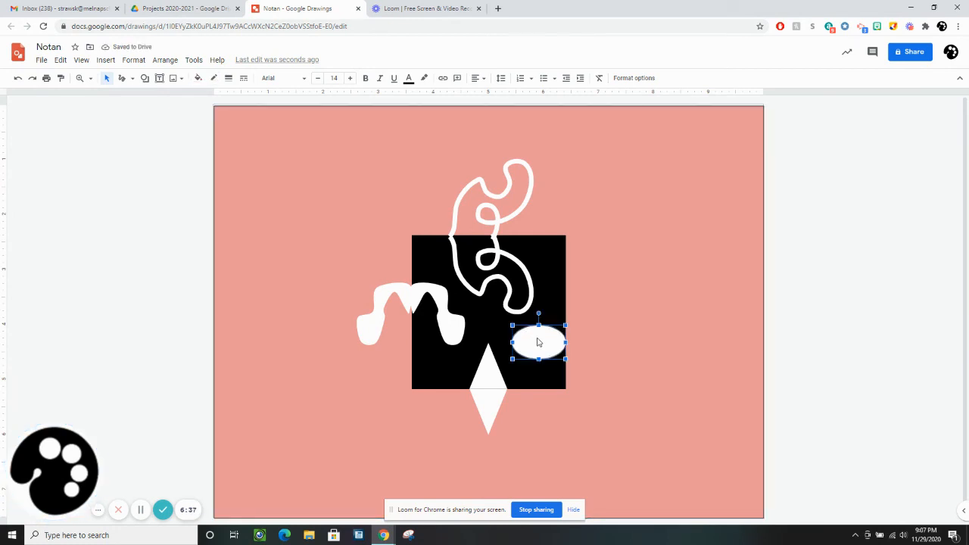
key(ctrl+d)
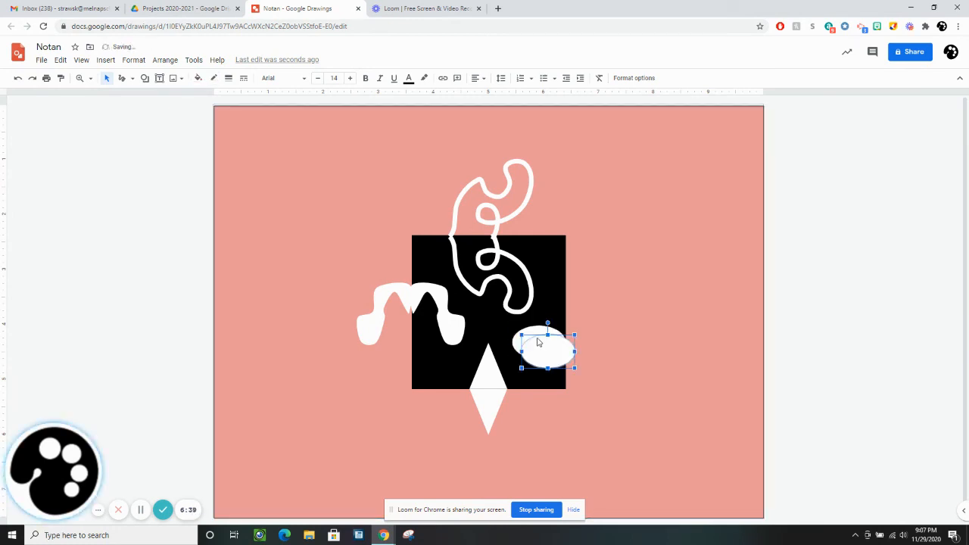
drag(546, 349, 592, 343)
click(684, 386)
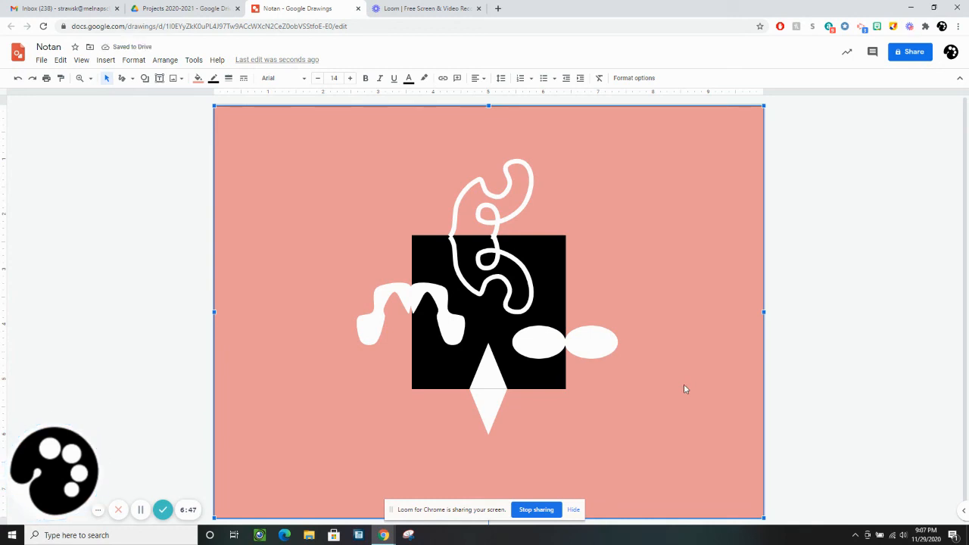
Fill the wavy shape outside the square's left edge black and colour the scribble line above the square black.
click(582, 344)
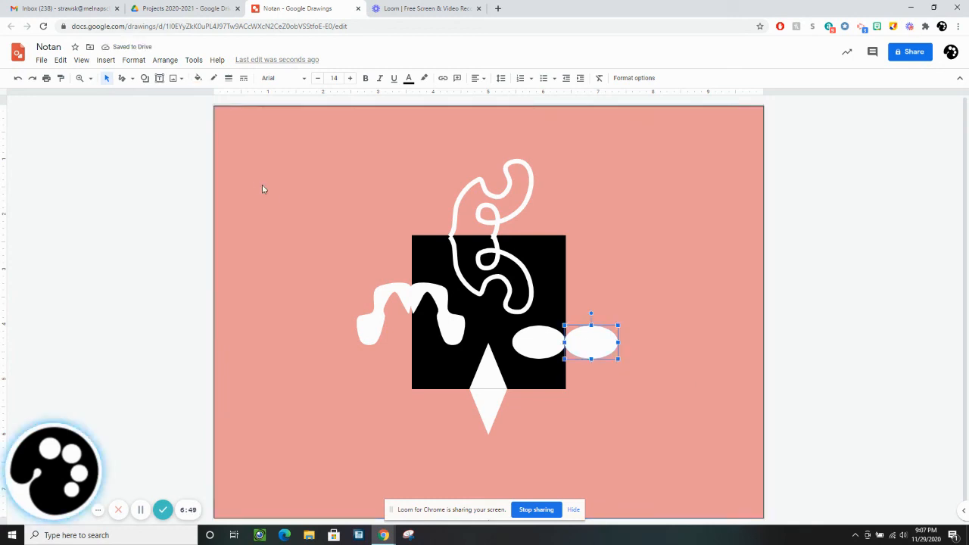
click(384, 300)
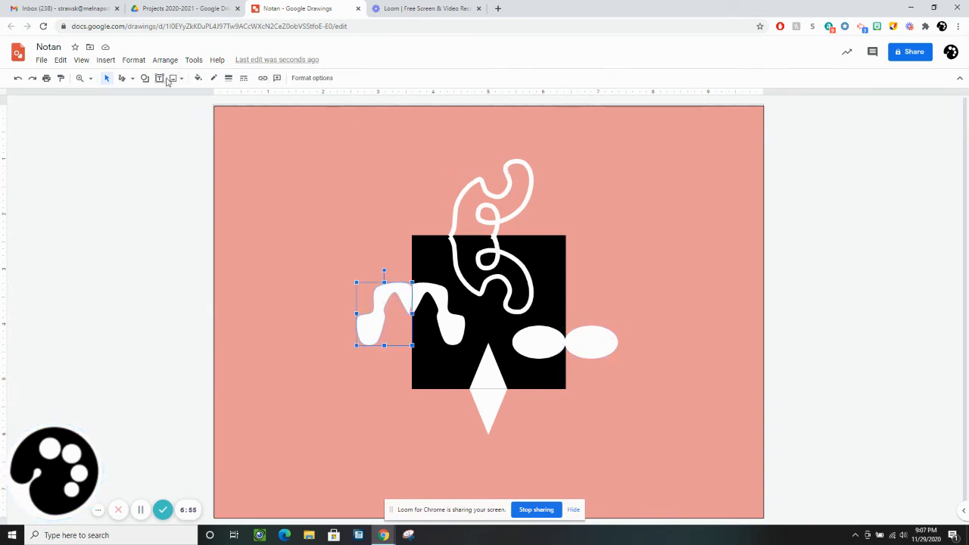
click(197, 79)
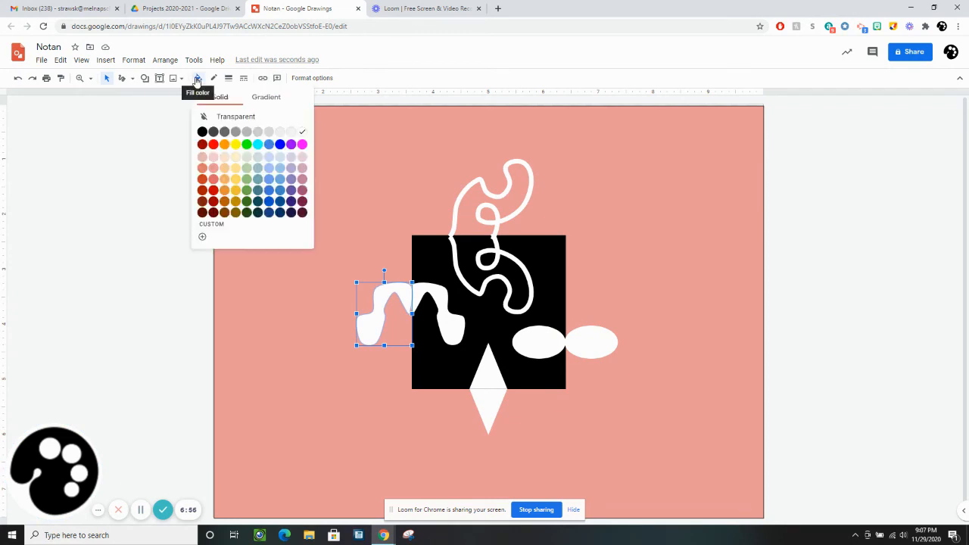
click(202, 132)
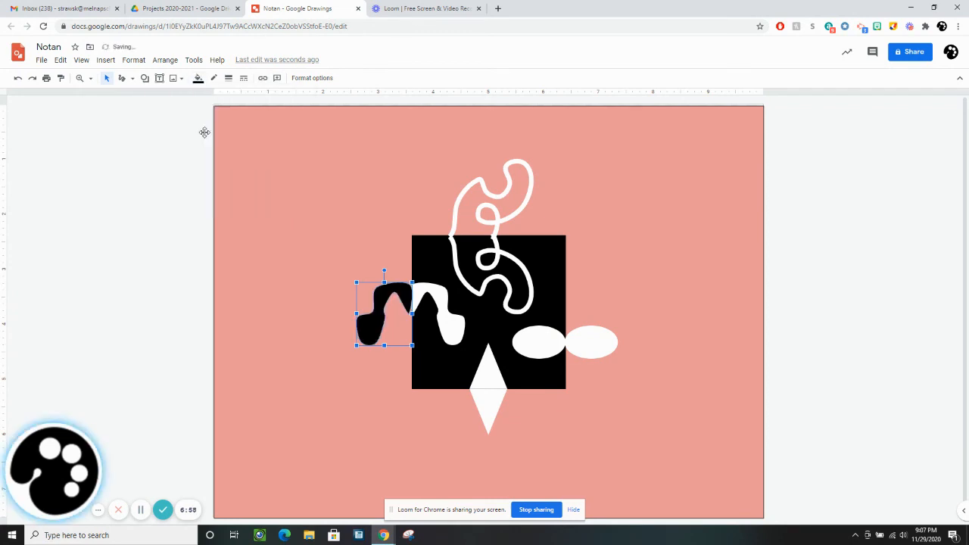
click(471, 188)
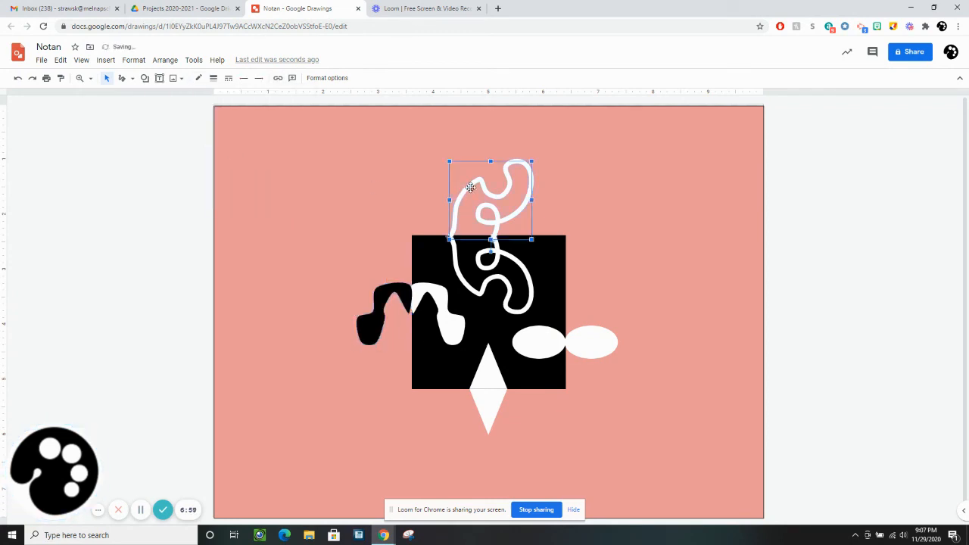
click(197, 79)
click(200, 113)
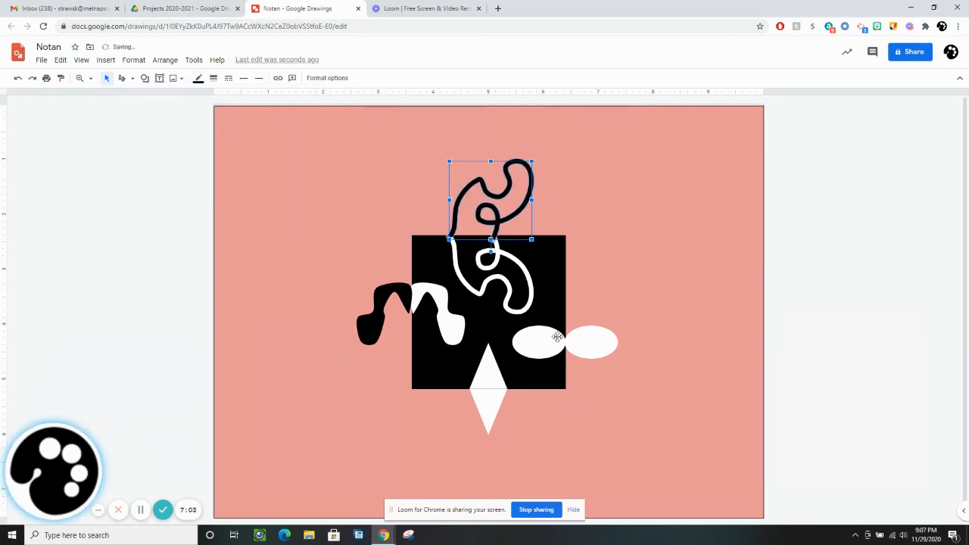
Fill the oval outside the square's right edge and the inverted triangle below the square black.
click(583, 346)
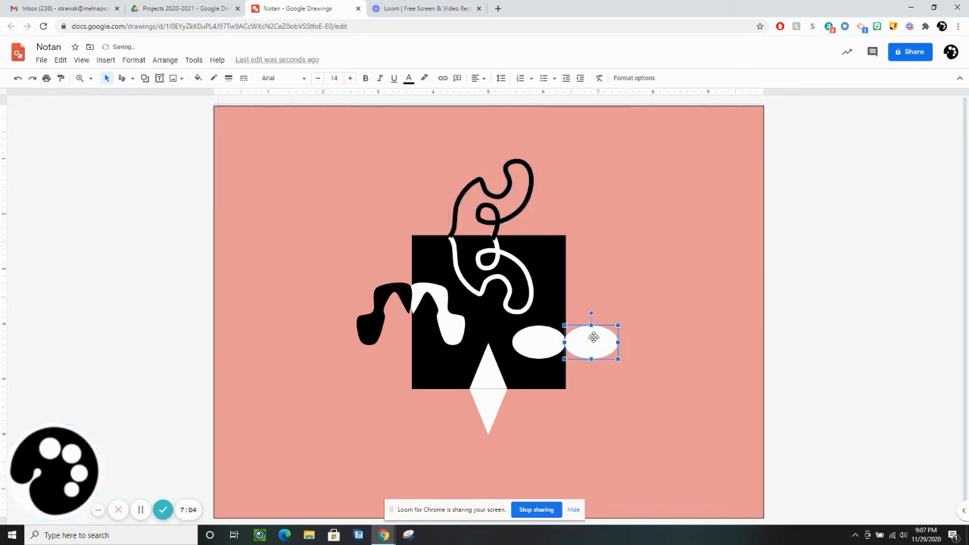
click(197, 79)
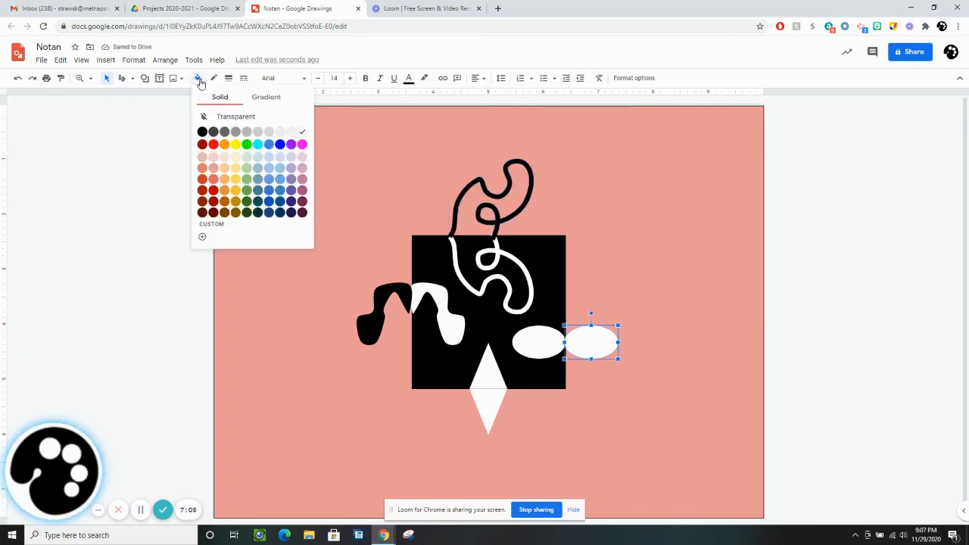
click(202, 133)
click(478, 401)
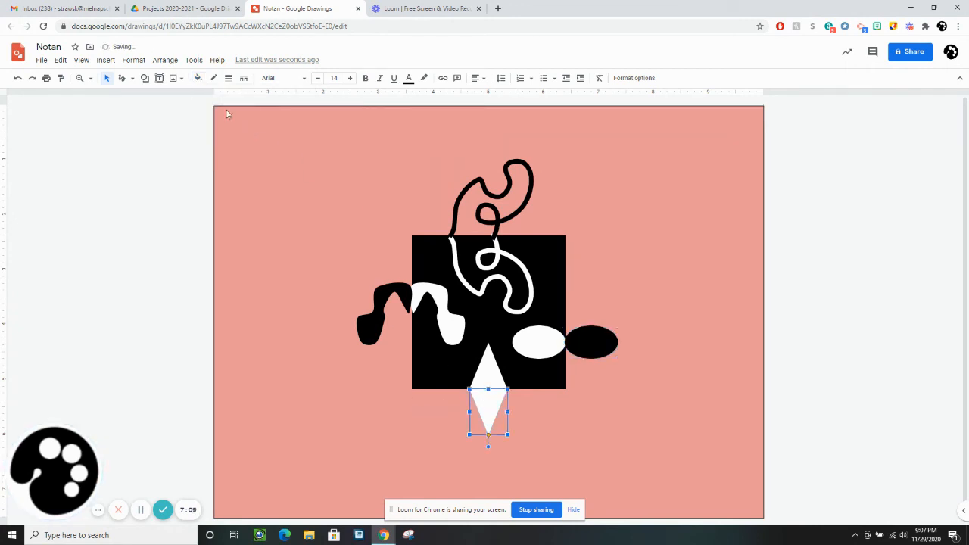
click(196, 78)
click(203, 133)
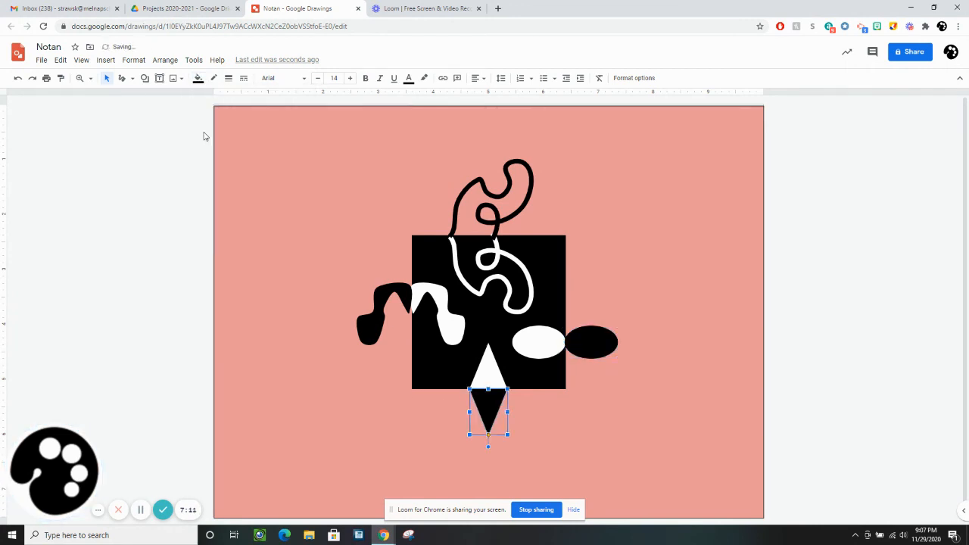
click(258, 285)
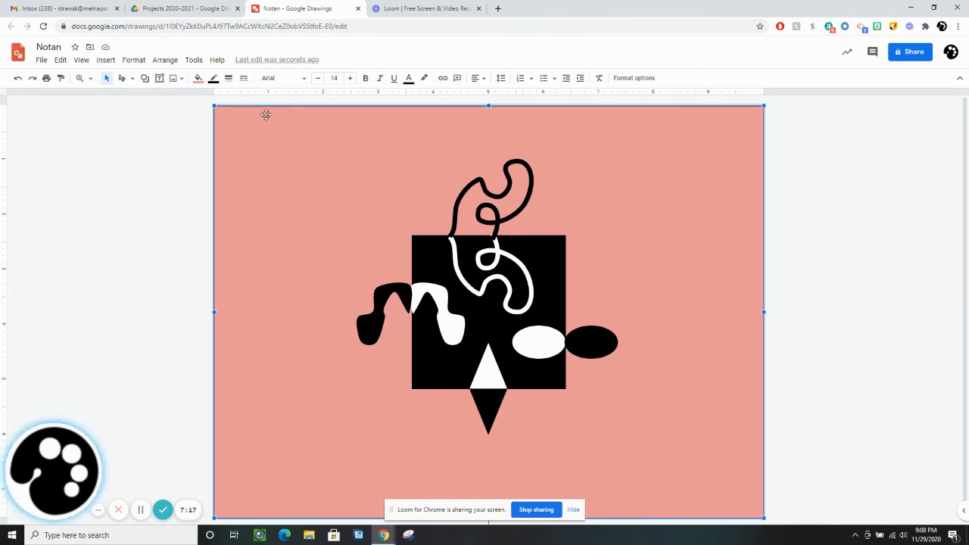
Draw a small triangle centred on the base of the white triangle inside the square and fill it black.
click(145, 78)
mouse_move(152, 96)
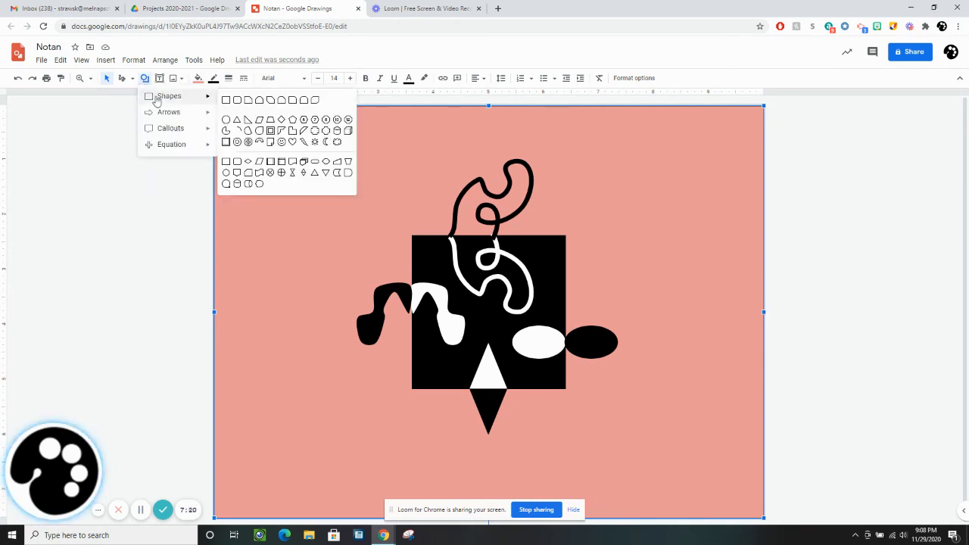
click(229, 121)
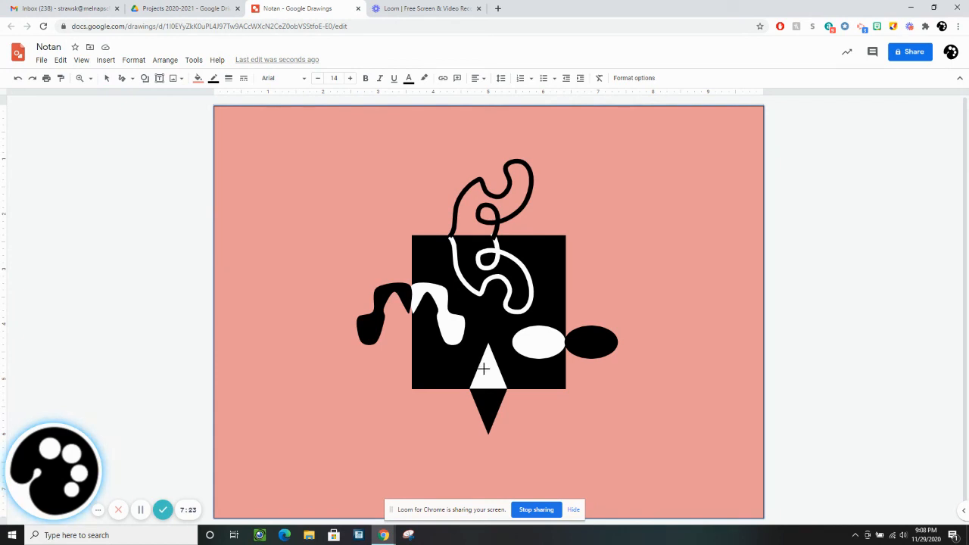
drag(493, 388, 490, 383)
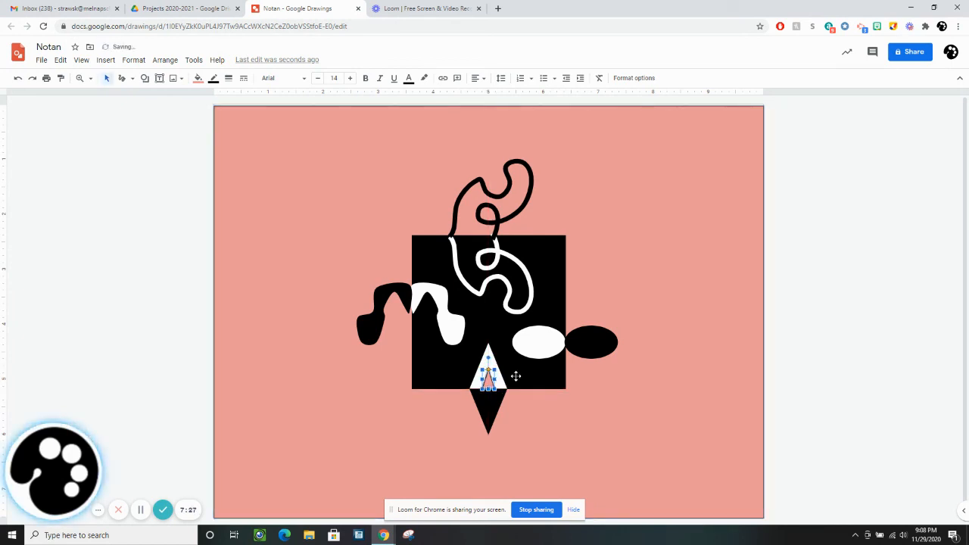
click(198, 79)
click(204, 129)
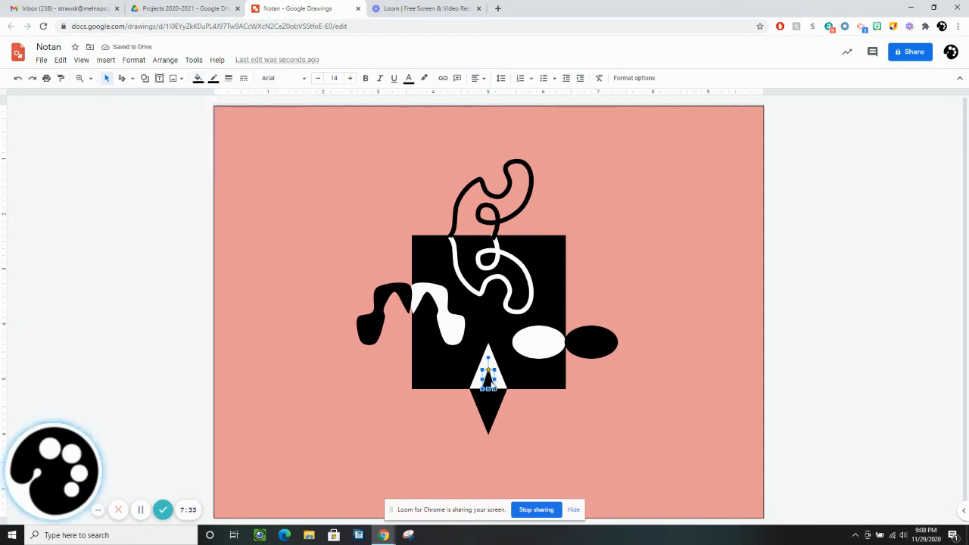
Duplicate the small black triangle, then fill the copy white and make its outline transparent.
drag(491, 383, 499, 392)
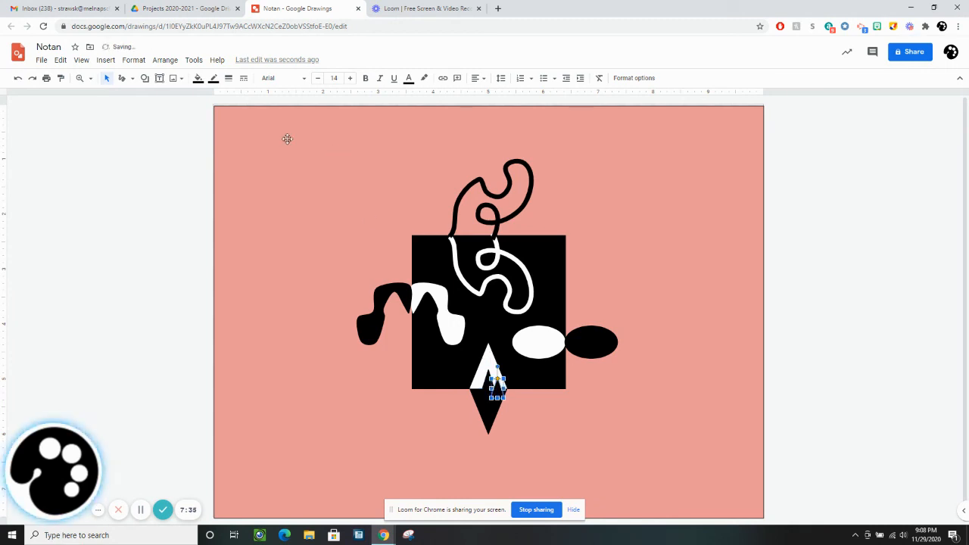
click(199, 79)
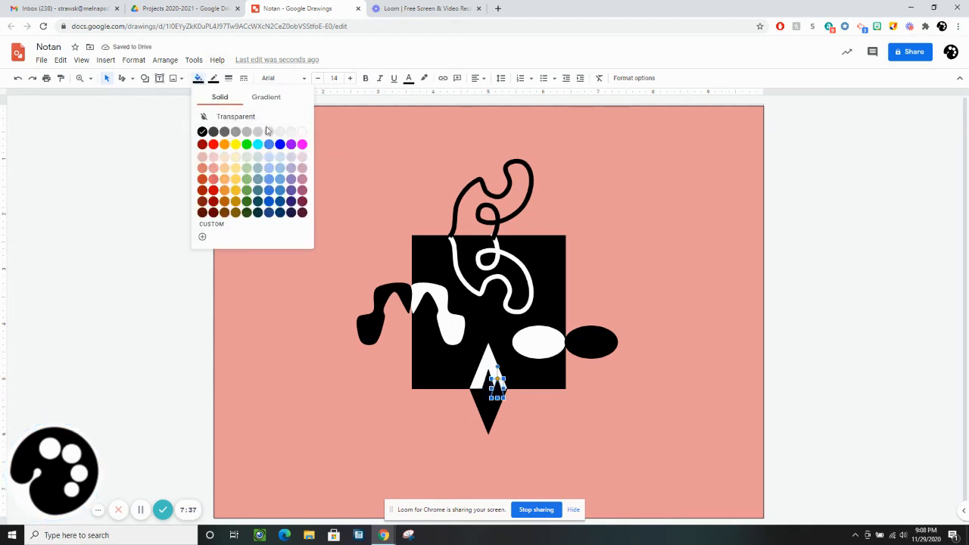
click(300, 131)
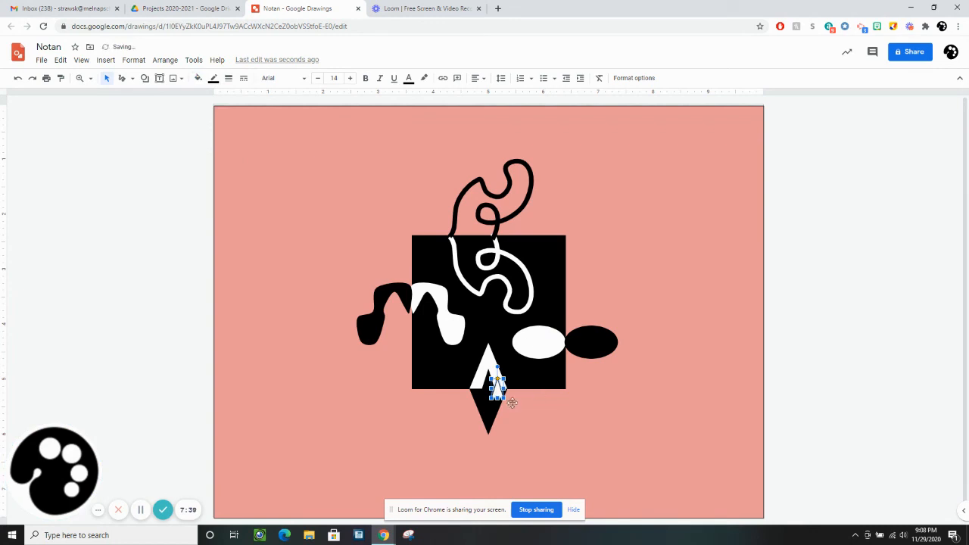
click(213, 79)
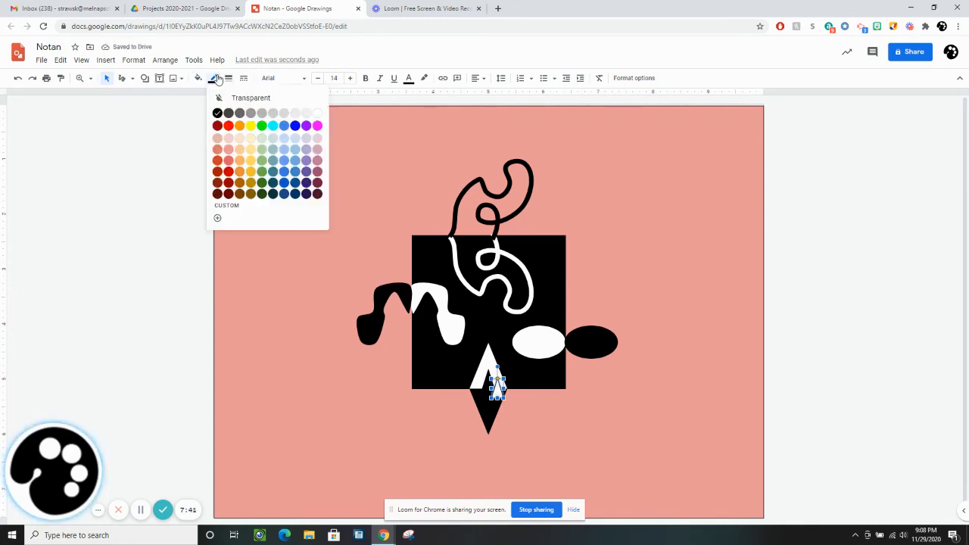
click(235, 97)
Flip the small white triangle vertically and place it directly below the small black one, inside the inverted black triangle.
right_click(496, 385)
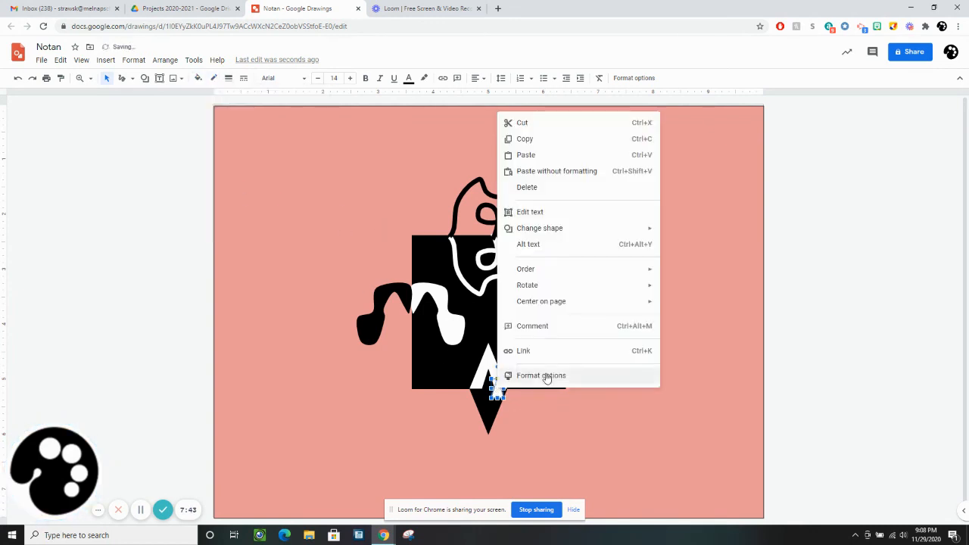
mouse_move(566, 279)
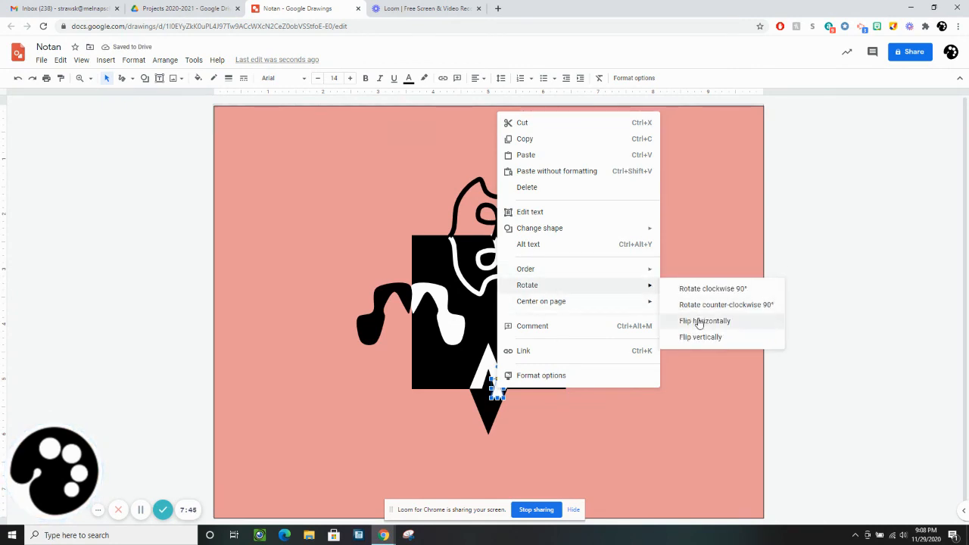
click(695, 335)
drag(497, 387, 490, 397)
click(533, 415)
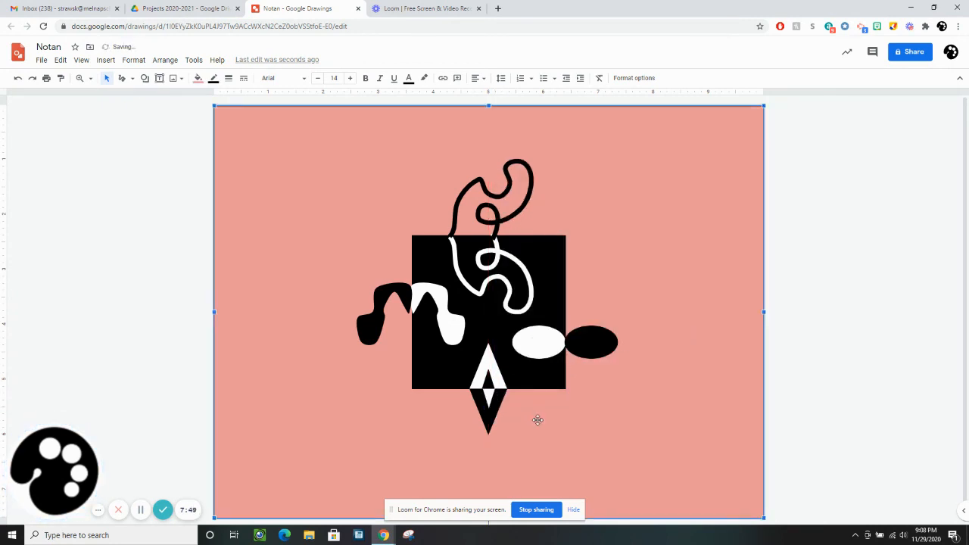